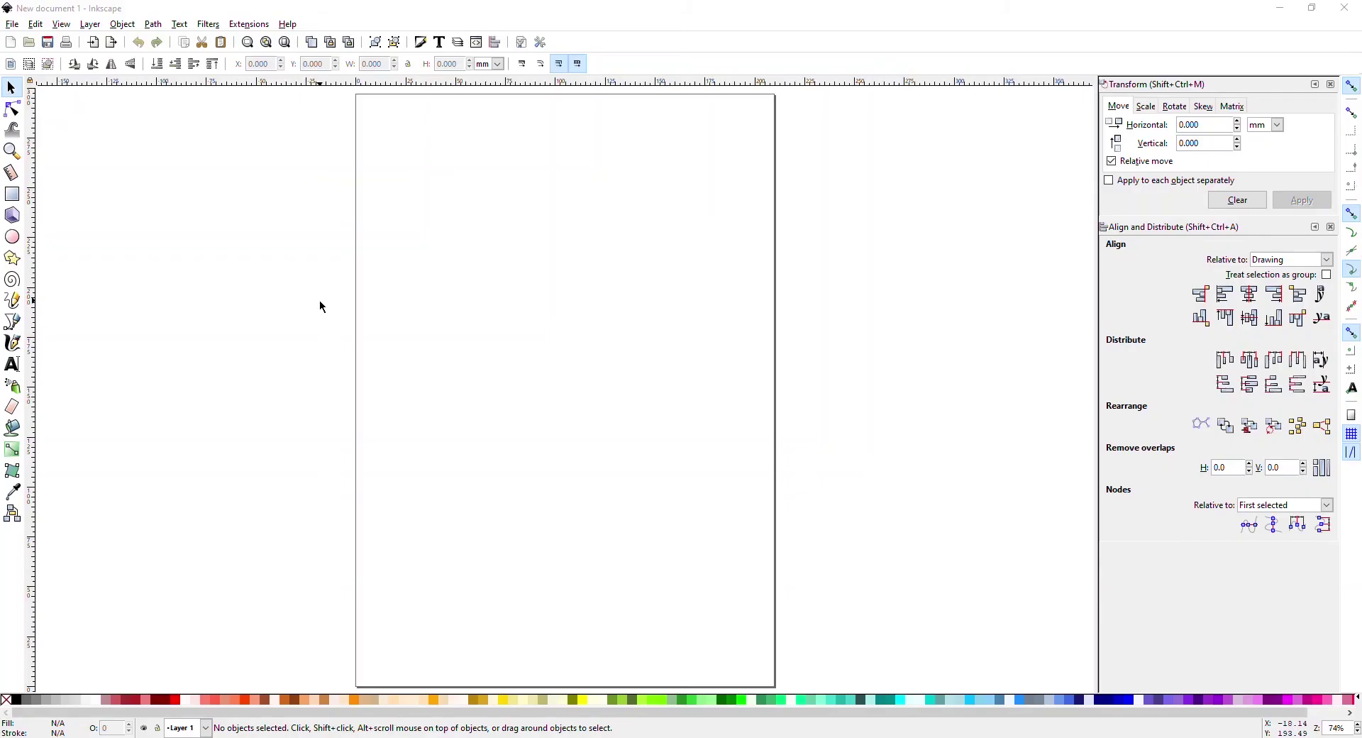
# - Open the File menu in the blank document to reach Import
pyautogui.click(14, 26)
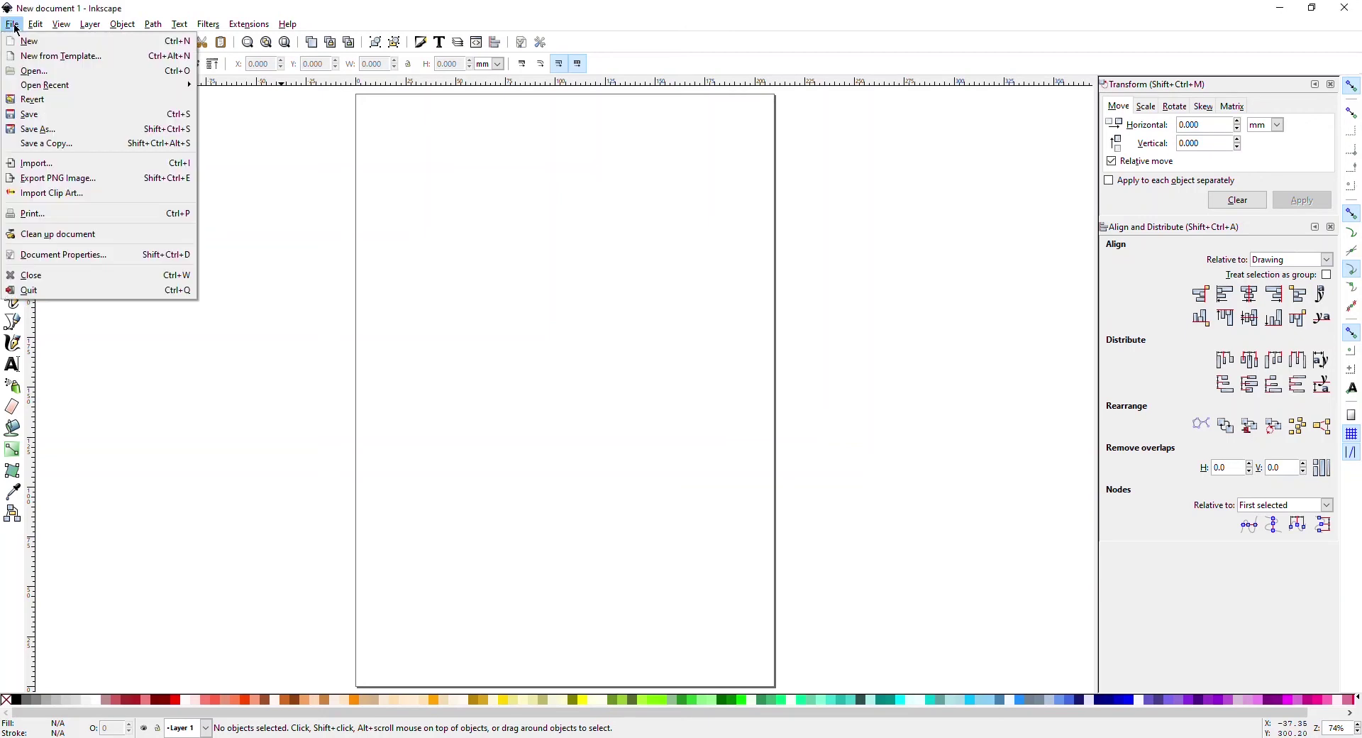
# - Import page 2 of the A0 size J1 Field 1 jumpsuit pattern PDF
pyautogui.click(46, 168)
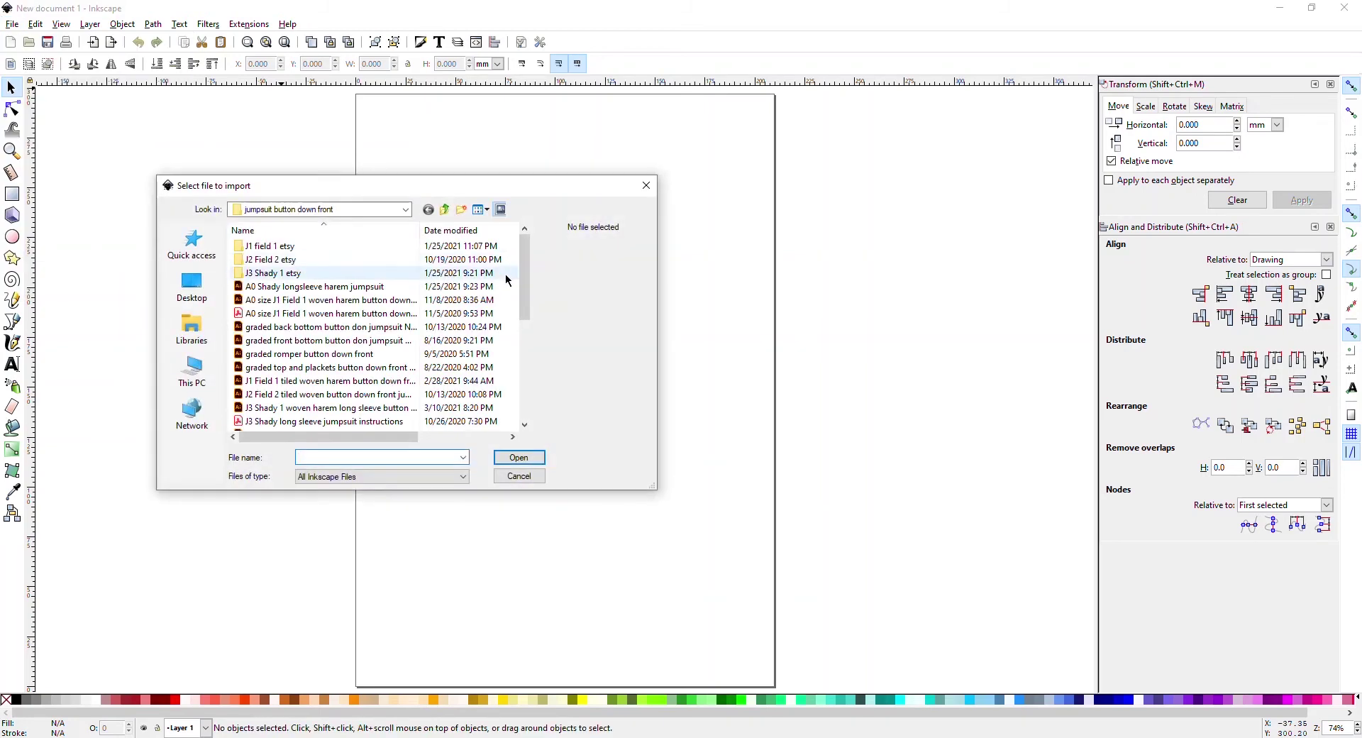
pyautogui.click(292, 316)
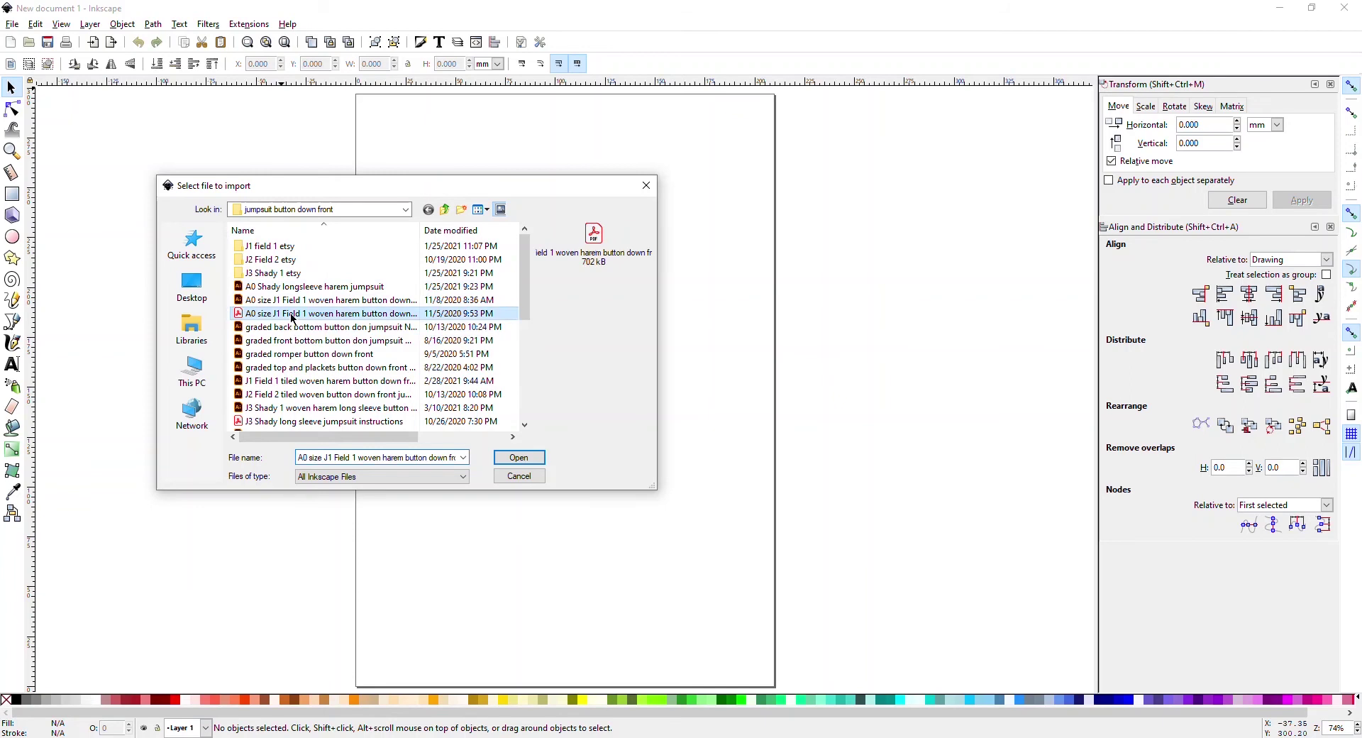
pyautogui.click(519, 457)
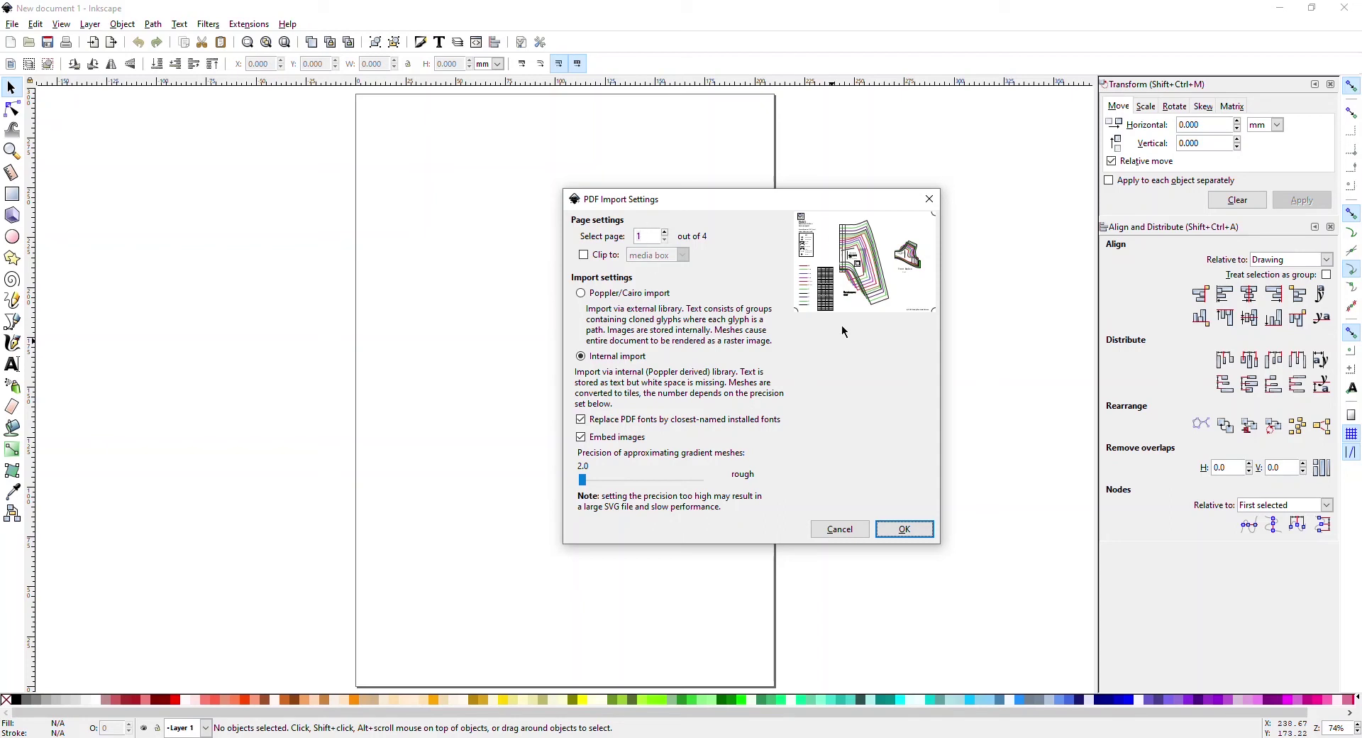
pyautogui.click(665, 235)
pyautogui.click(665, 234)
pyautogui.click(666, 240)
pyautogui.click(666, 240)
pyautogui.click(665, 233)
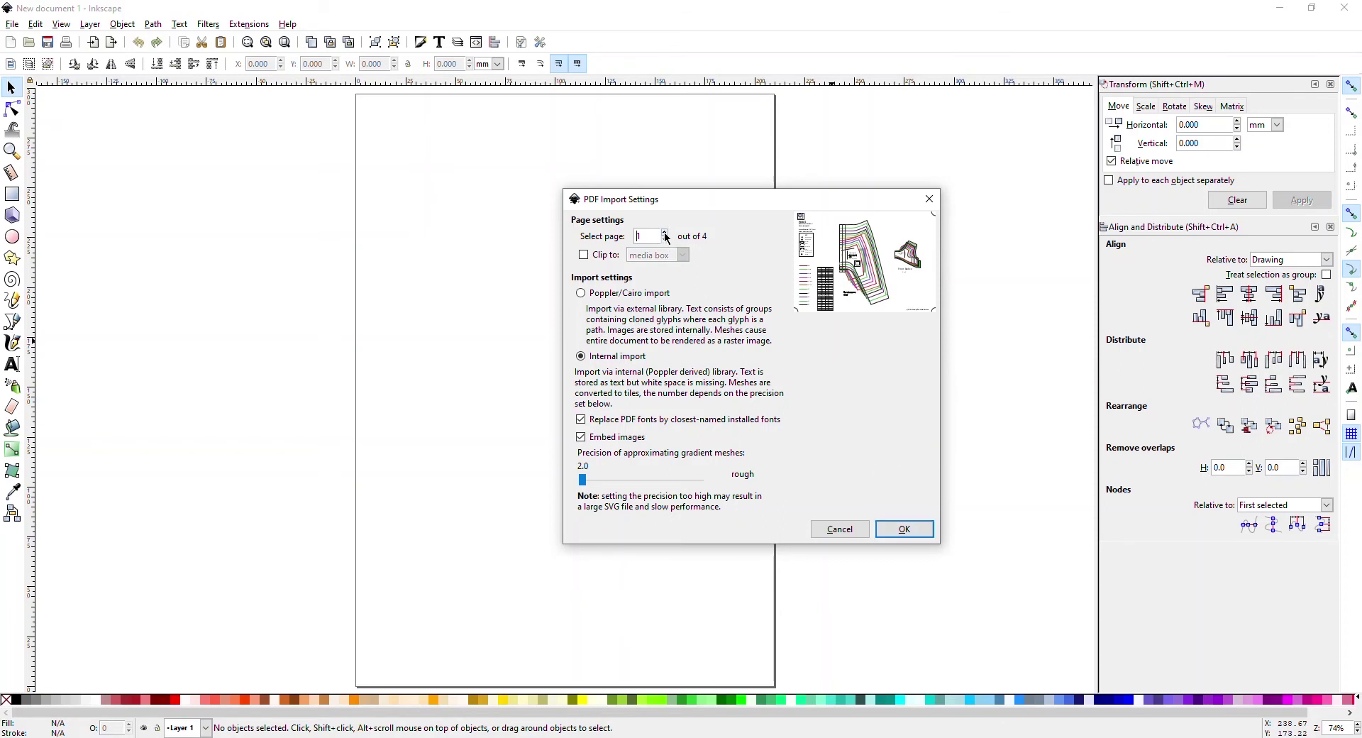
pyautogui.click(900, 530)
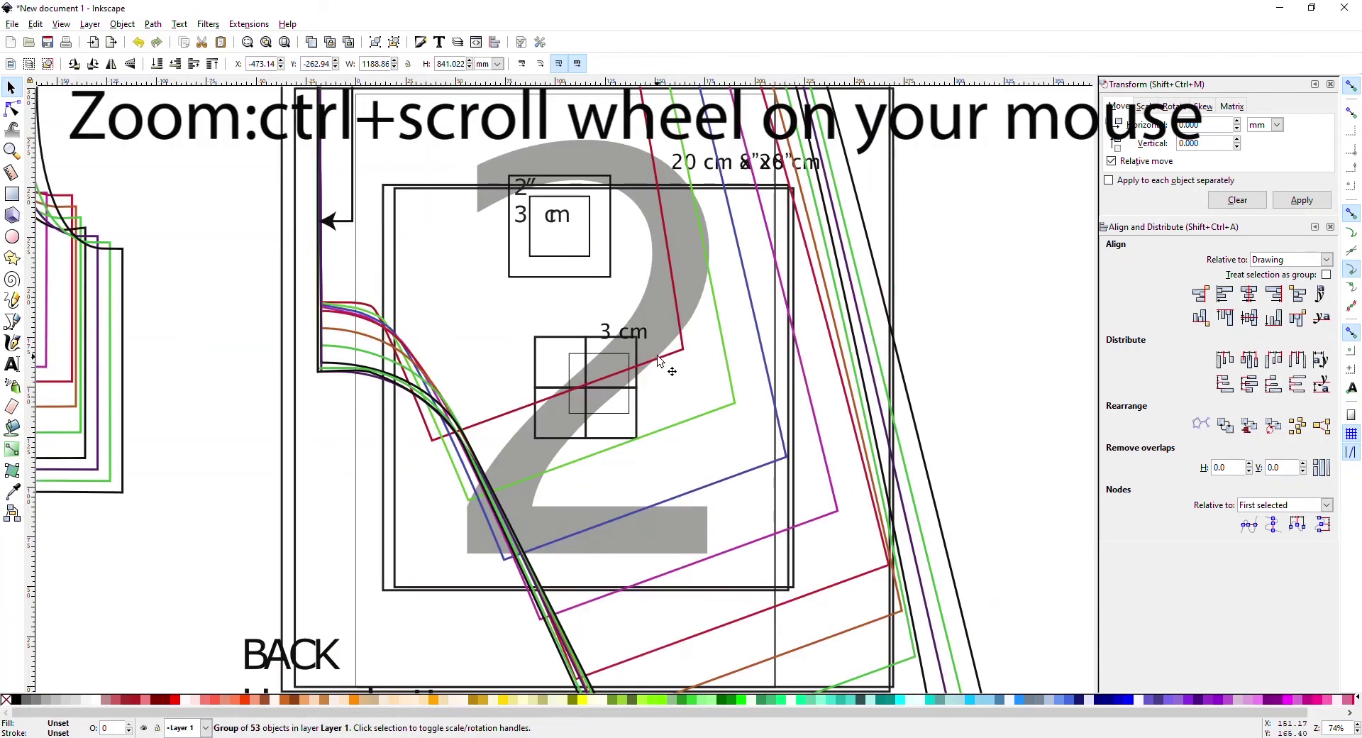
# - Zoom out to about 37% to see all imported pattern pieces, leaving nothing selected
pyautogui.keyDown('ctrl'); pyautogui.click(677, 359); pyautogui.keyUp('ctrl')
pyautogui.keyDown('ctrl'); pyautogui.click(684, 360); pyautogui.keyUp('ctrl')
pyautogui.keyDown('ctrl'); pyautogui.scroll(-2, 851, 402); pyautogui.keyUp('ctrl')
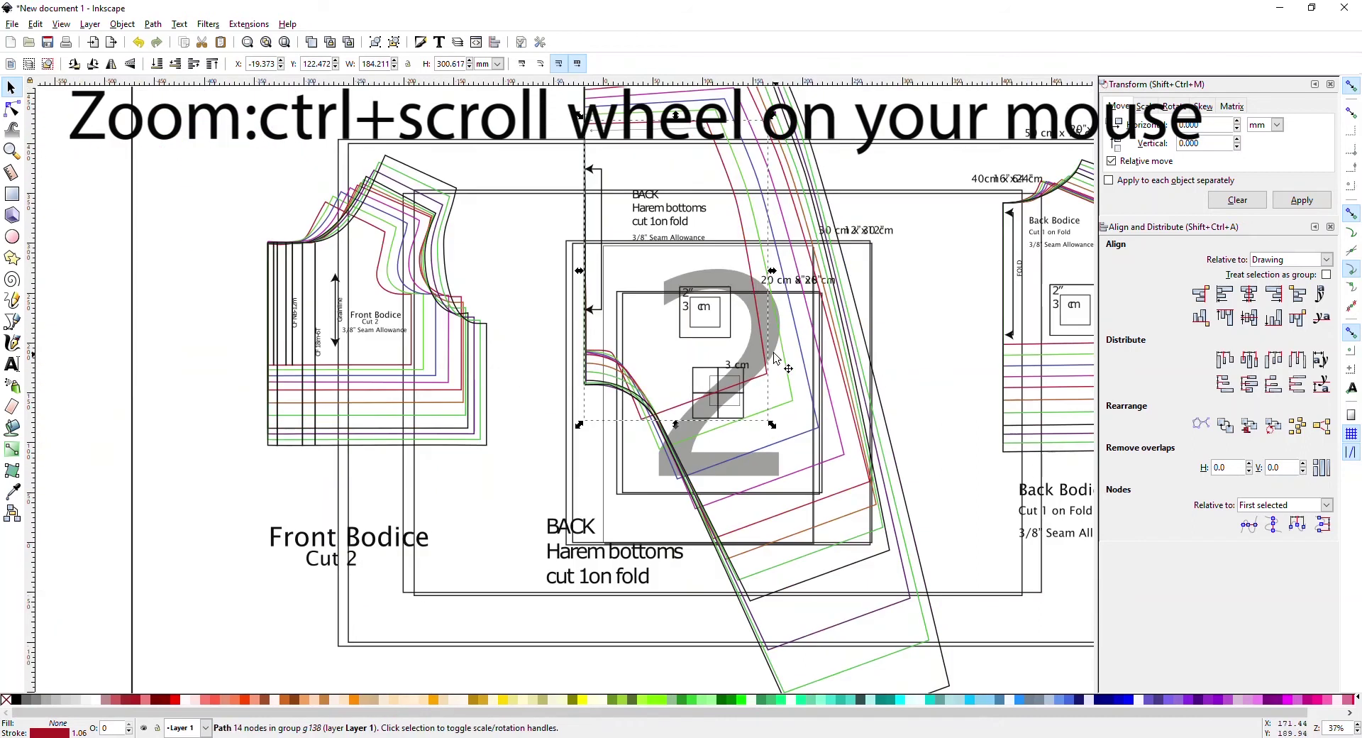
pyautogui.click(855, 400)
pyautogui.click(944, 382)
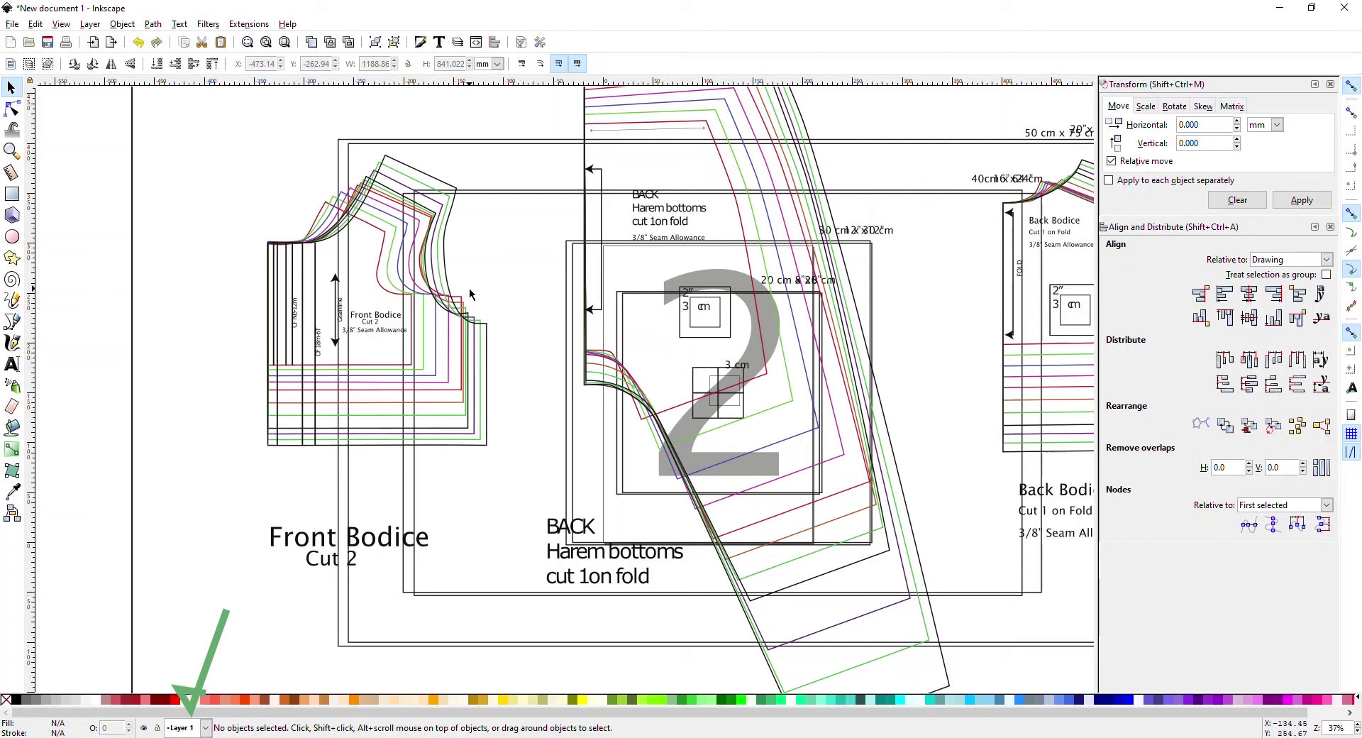
# - Open the Objects dialog and expand the imported A0 size pattern group
pyautogui.click(123, 24)
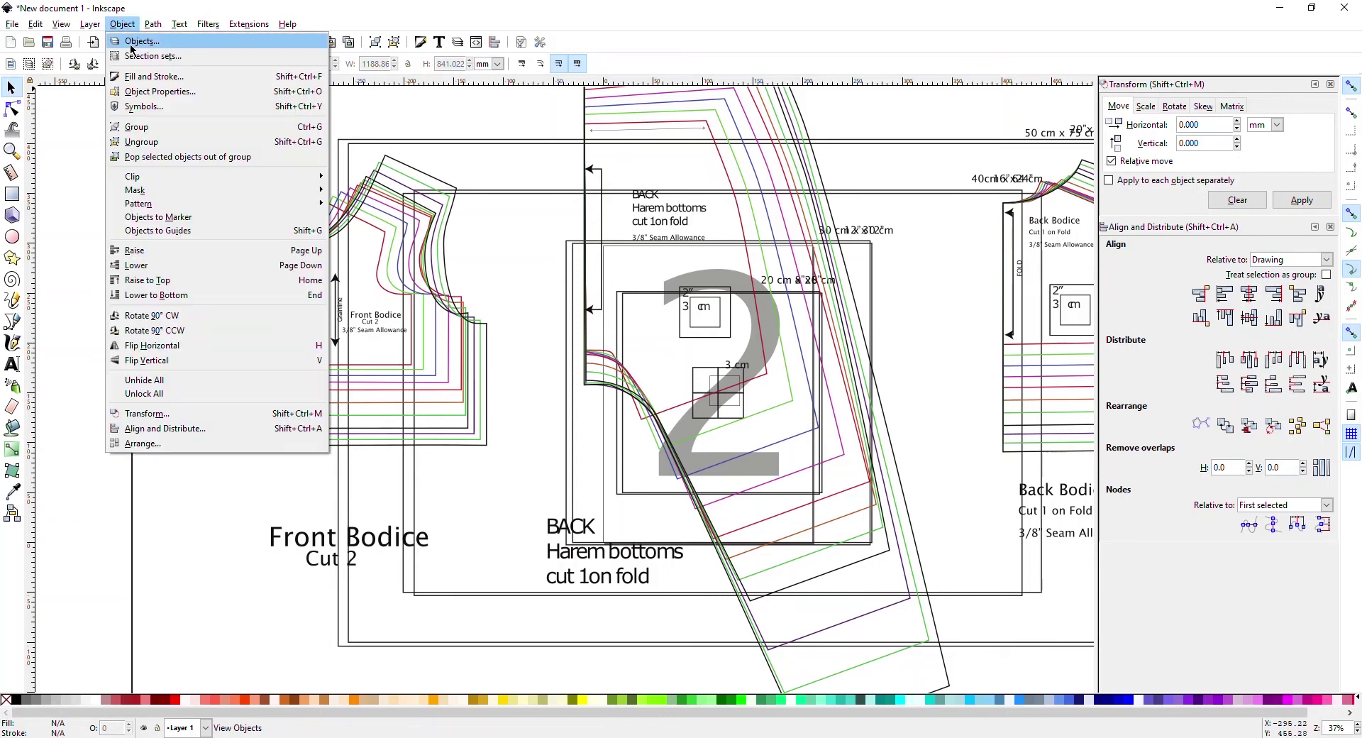
pyautogui.click(132, 42)
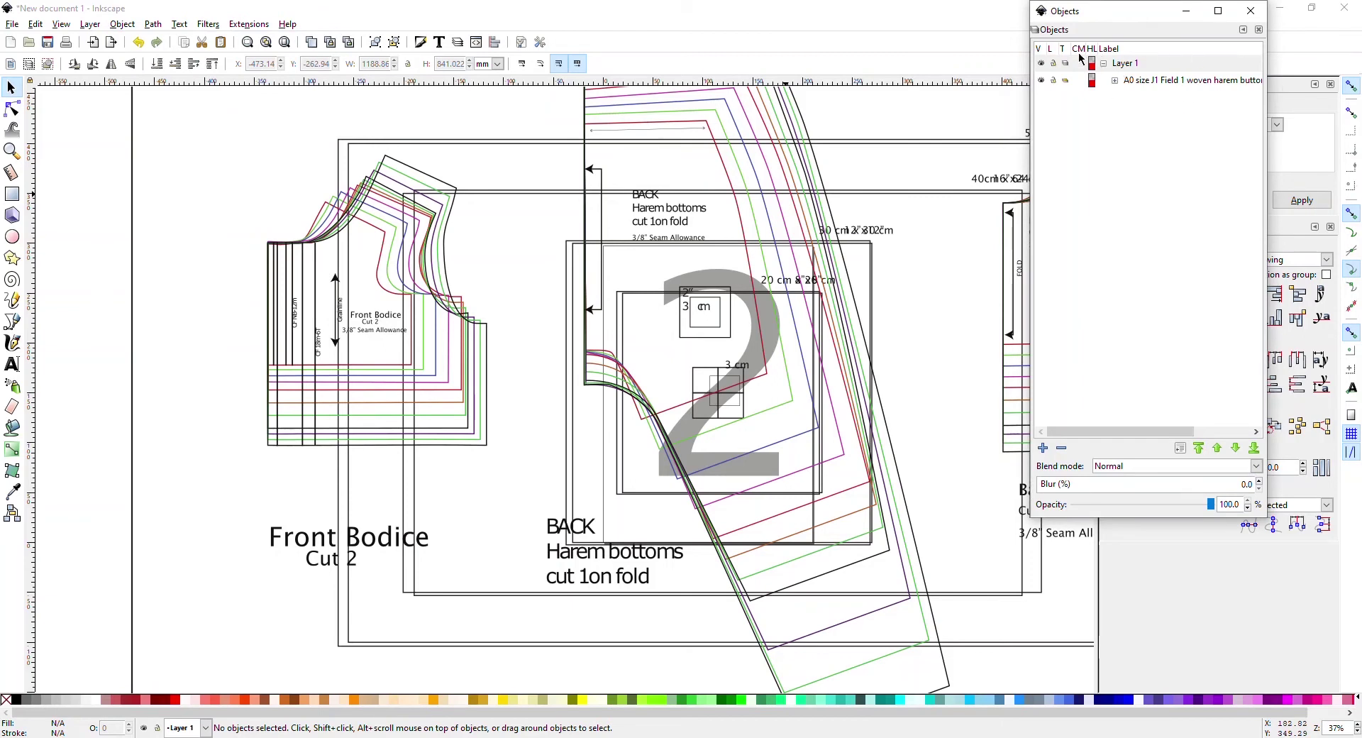
pyautogui.click(1115, 81)
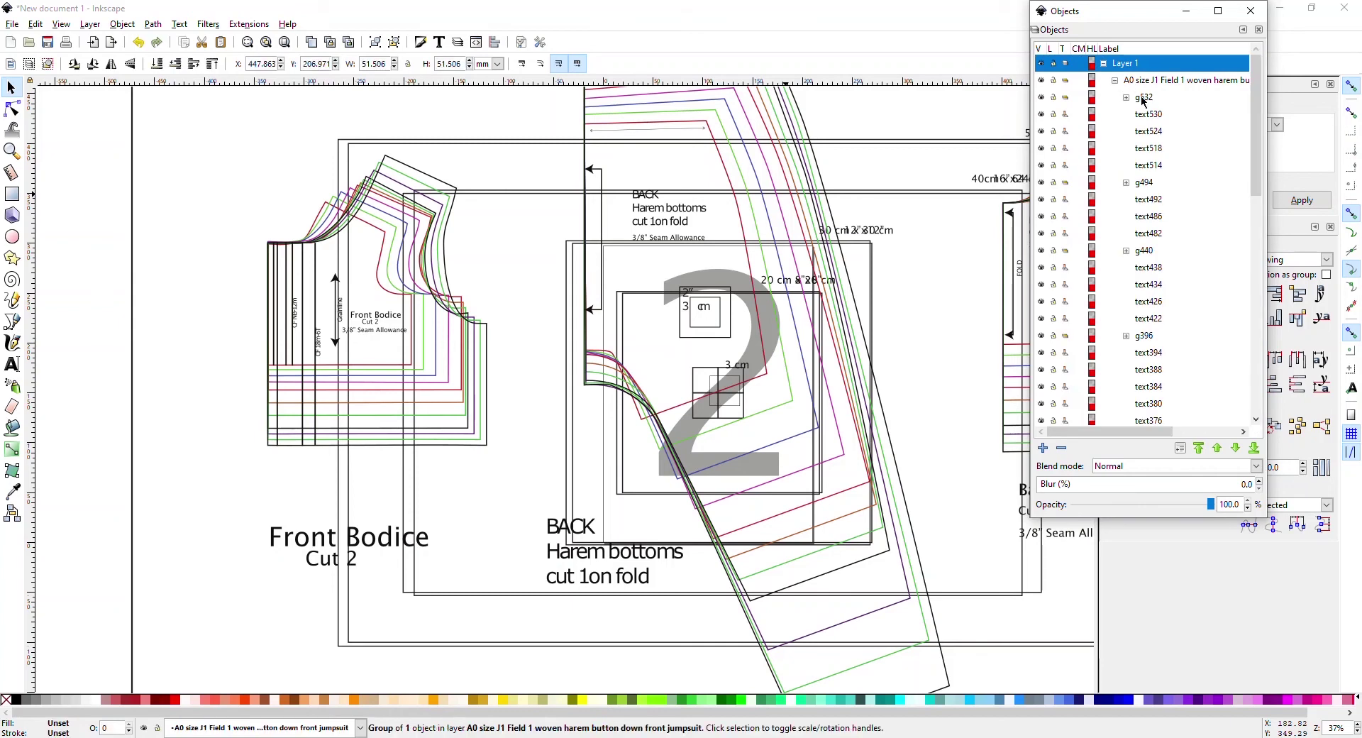
# - Identify items g532, text530, text524 and the BACK label, then select group g346
pyautogui.click(1145, 99)
pyautogui.click(1147, 114)
pyautogui.click(1147, 132)
pyautogui.click(1149, 166)
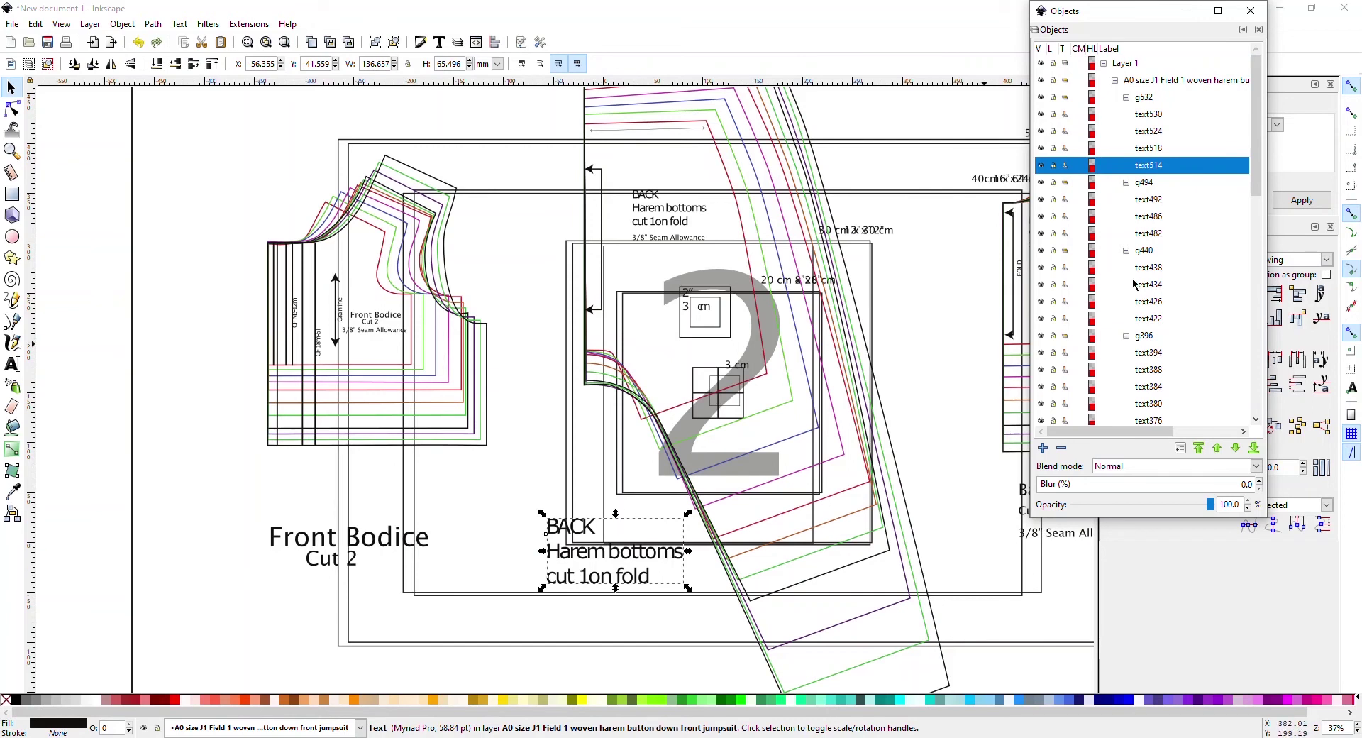
pyautogui.scroll(-3, 1091, 191)
pyautogui.click(1147, 213)
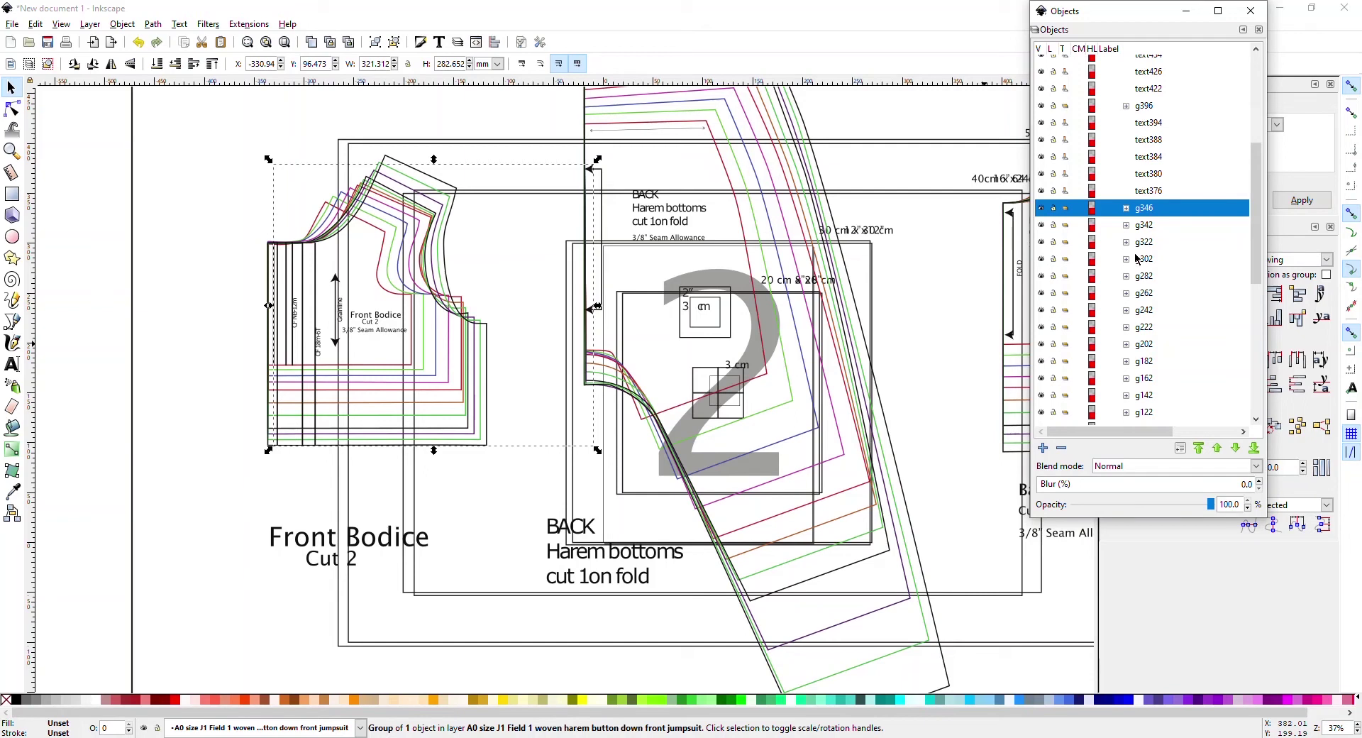
pyautogui.scroll(-2, 1141, 255)
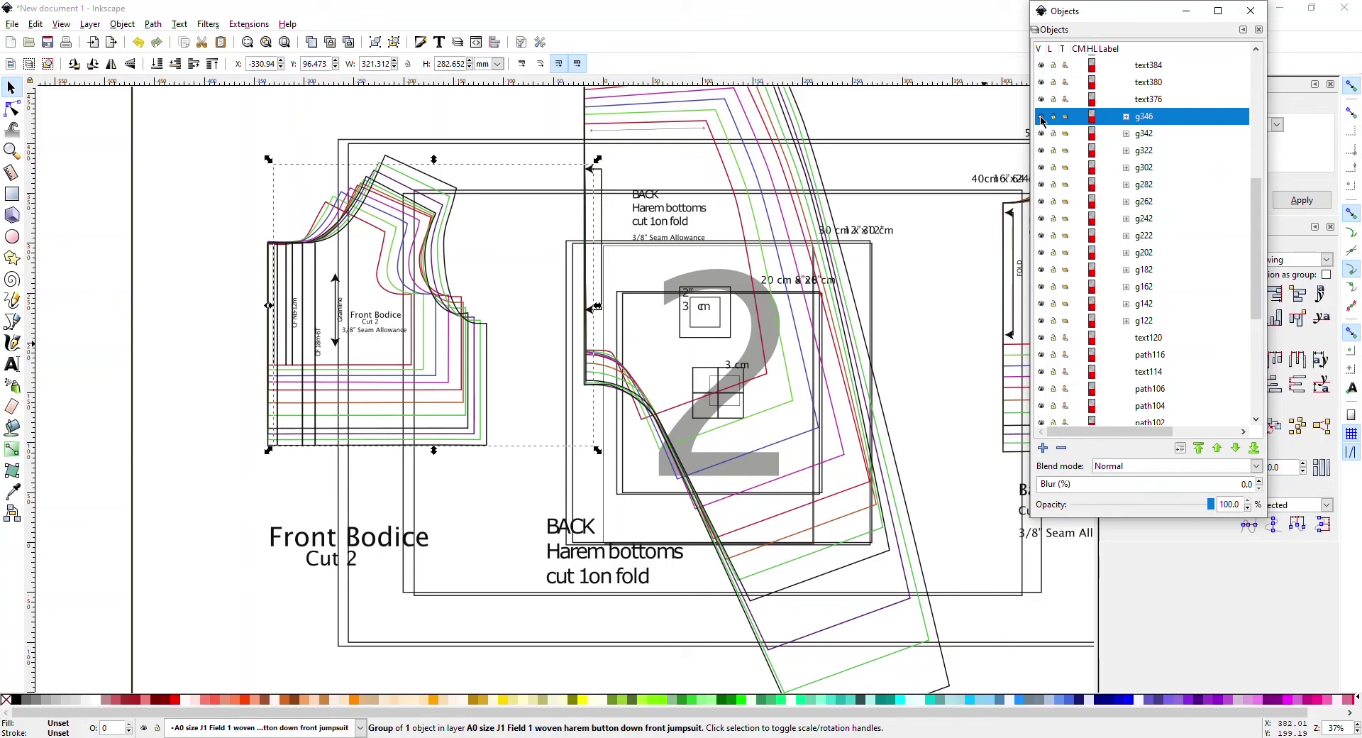
# - Hide size-line groups g346, g342, g322, g302, g282, g262, g242, g222, g202 and g182
pyautogui.click(1042, 117)
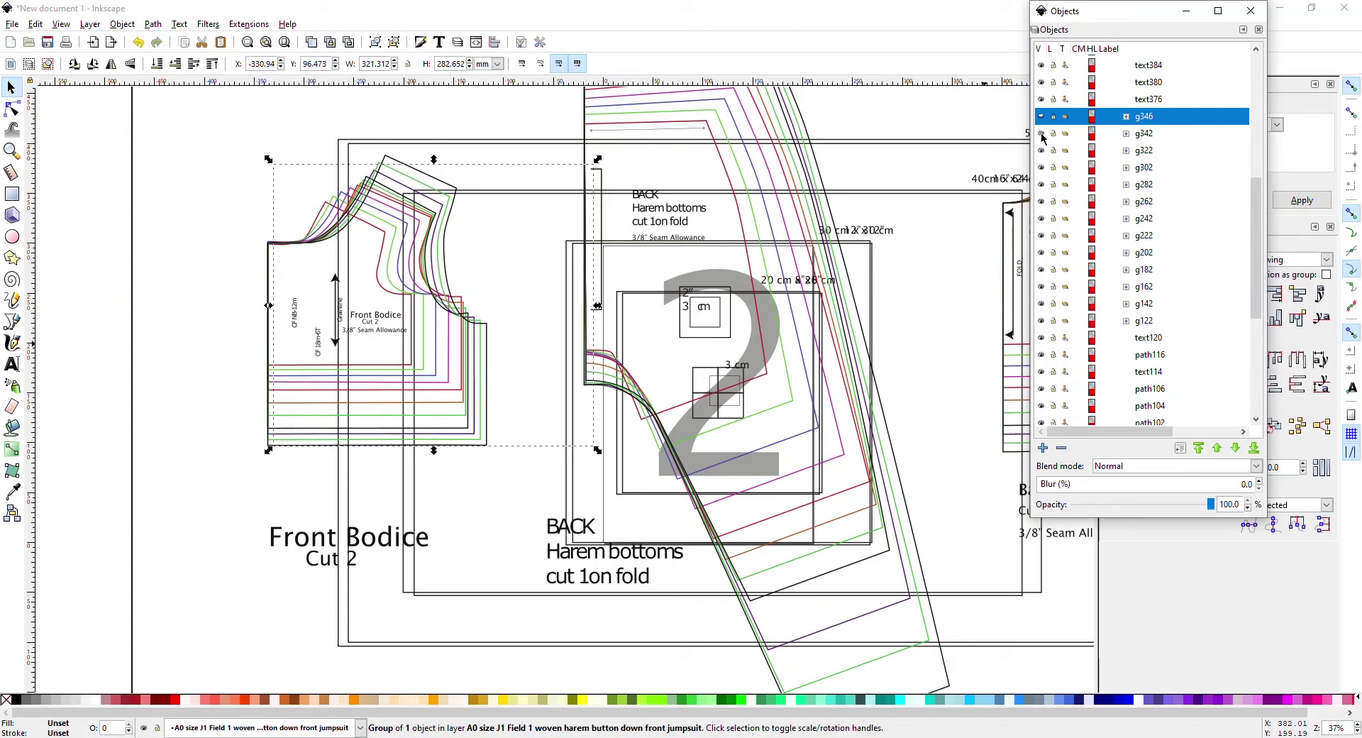
pyautogui.click(1042, 135)
pyautogui.click(1041, 151)
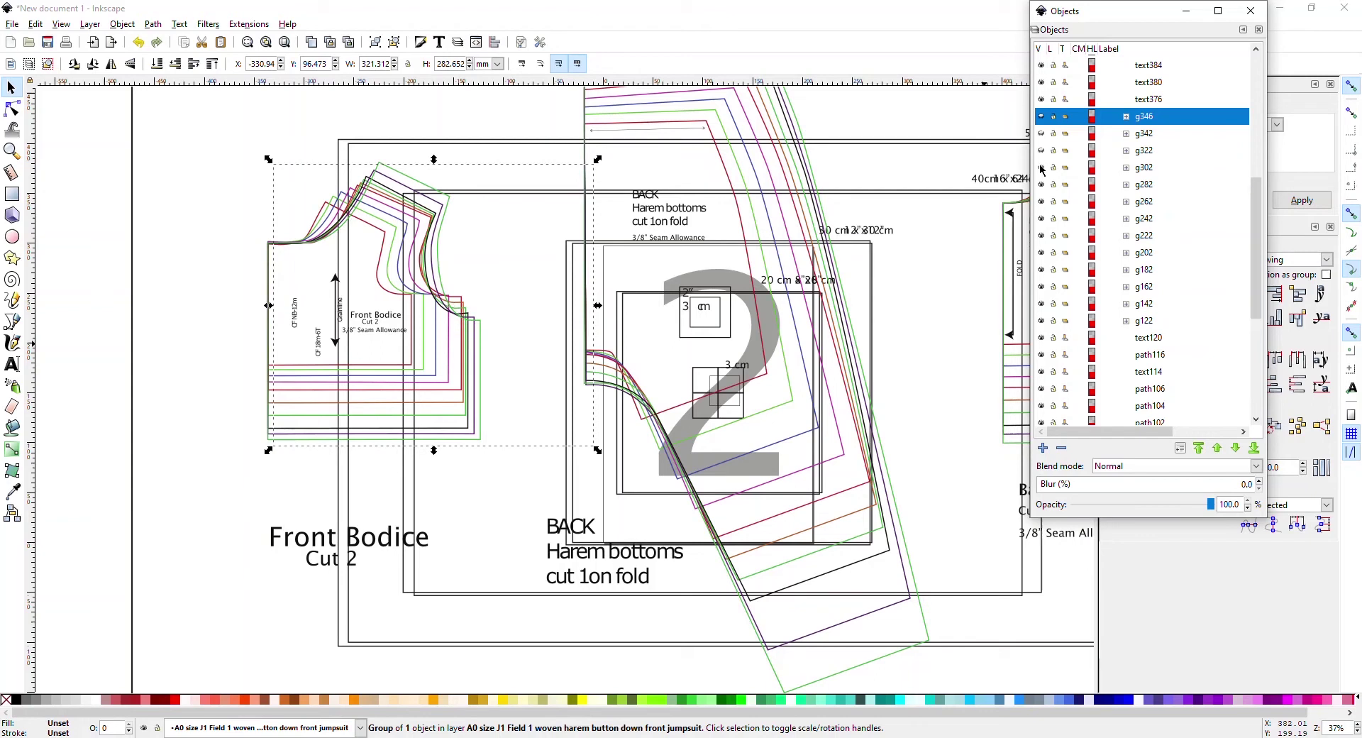
pyautogui.click(1041, 168)
pyautogui.click(1041, 185)
pyautogui.click(1041, 187)
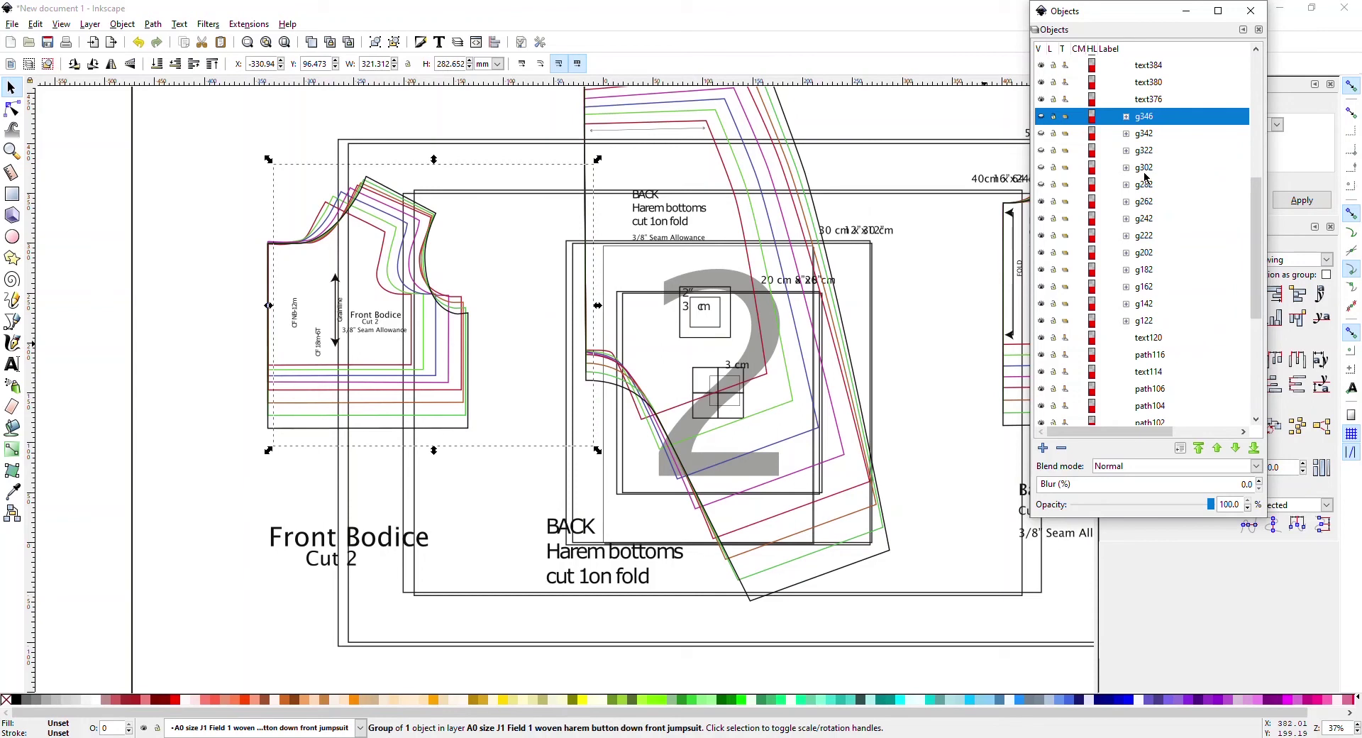
pyautogui.click(1041, 203)
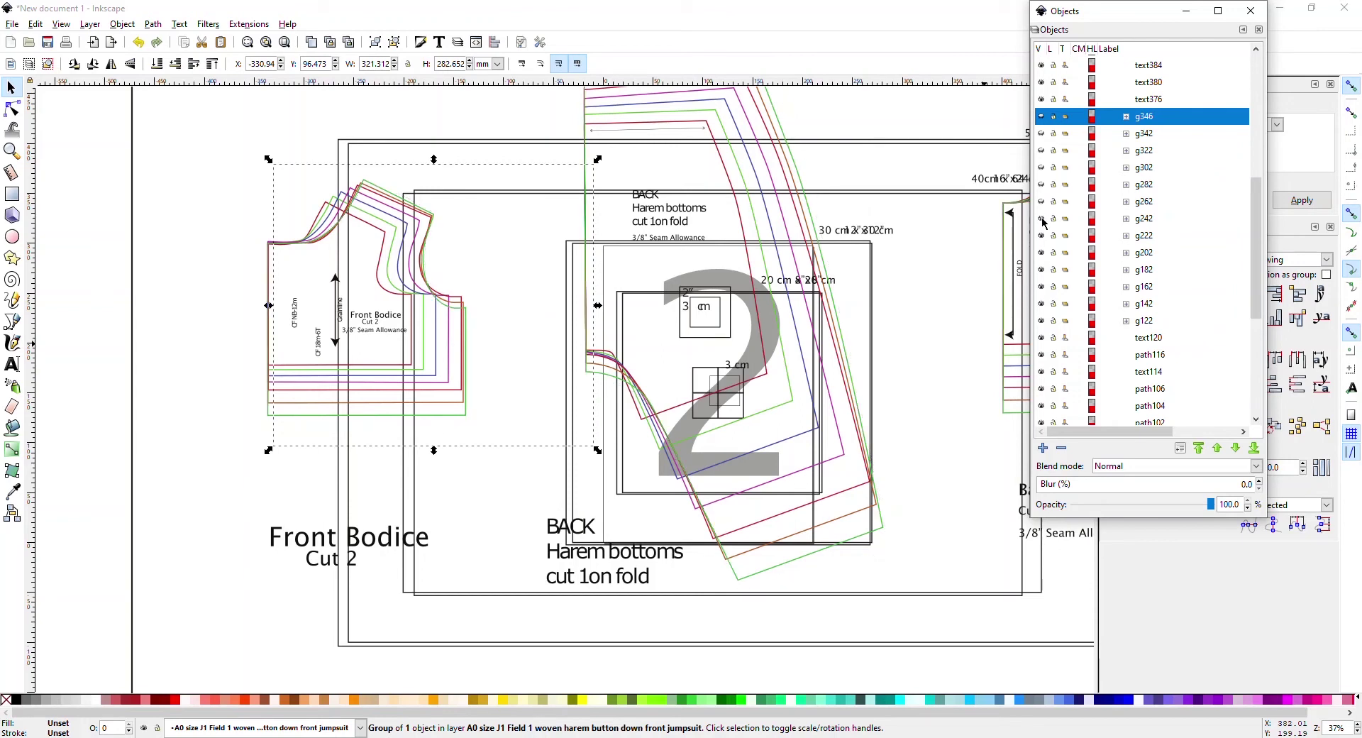
pyautogui.click(1041, 218)
pyautogui.click(1041, 236)
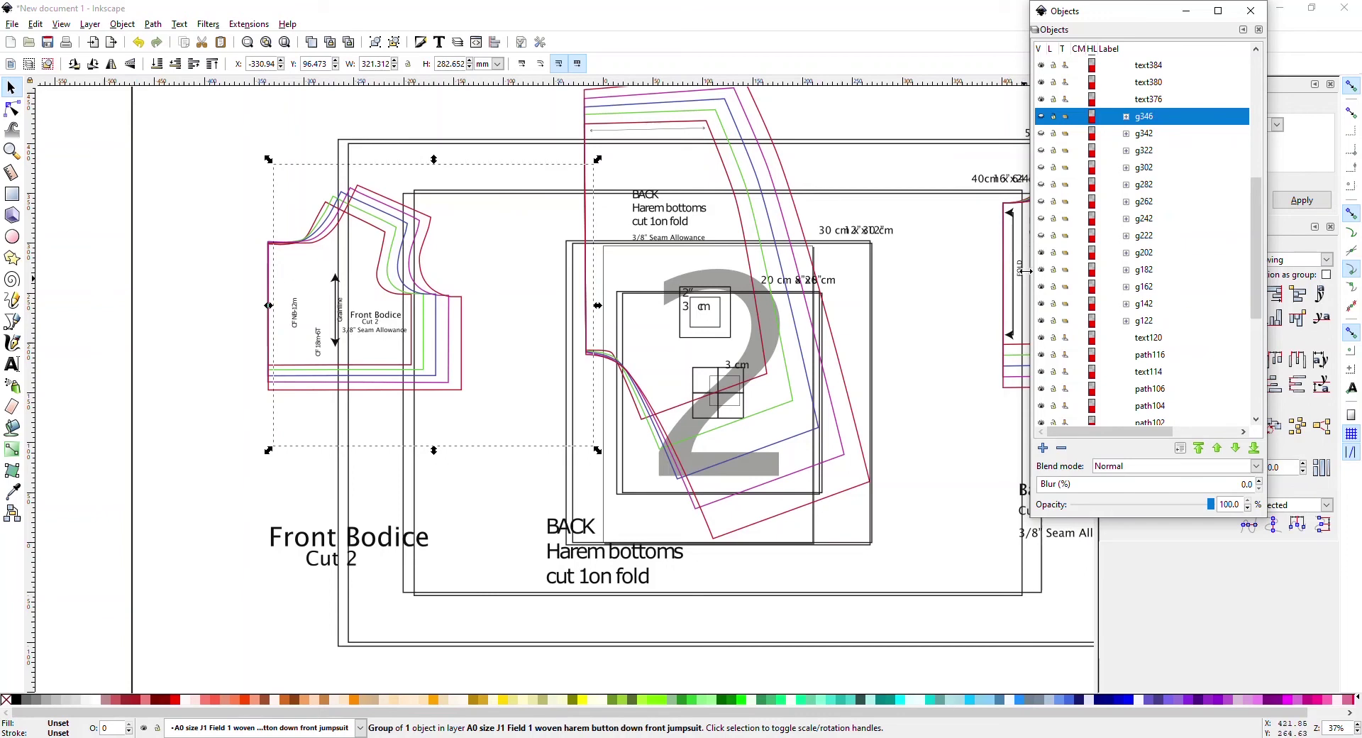
pyautogui.click(1043, 254)
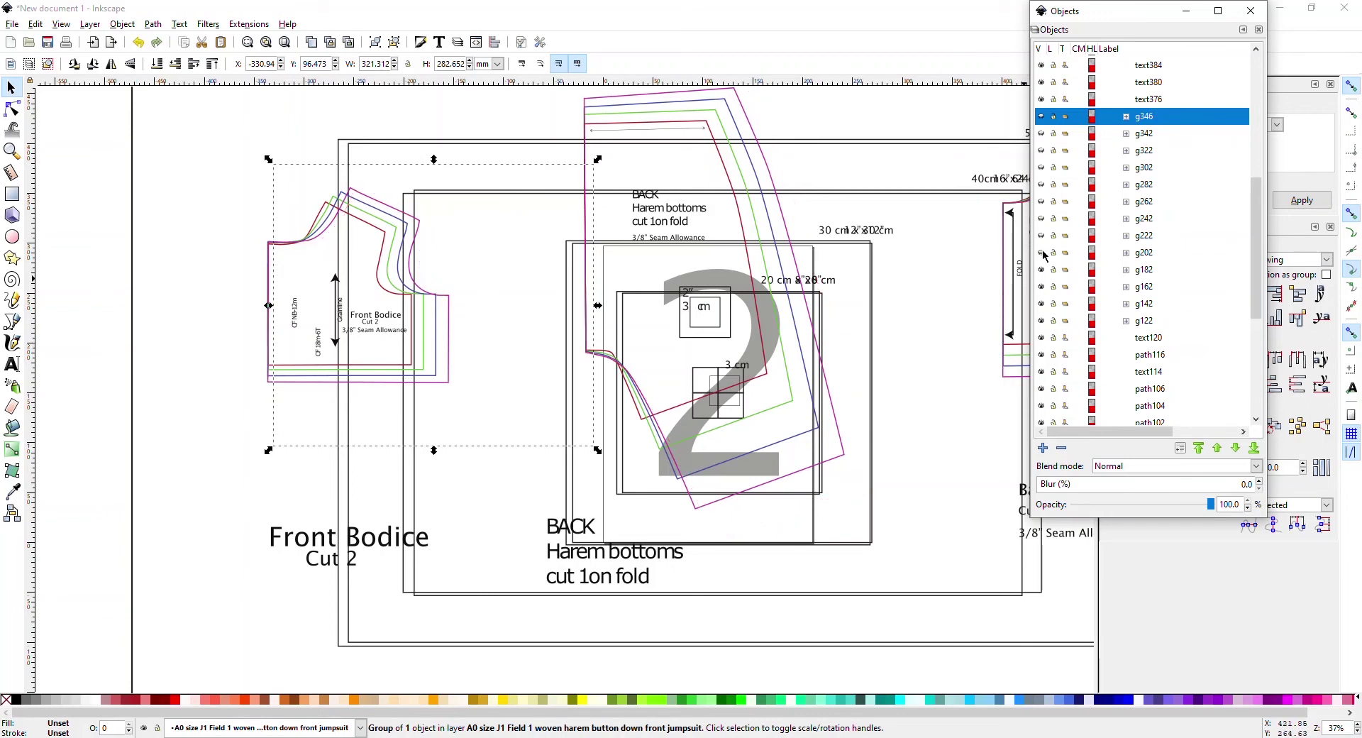
pyautogui.click(1042, 287)
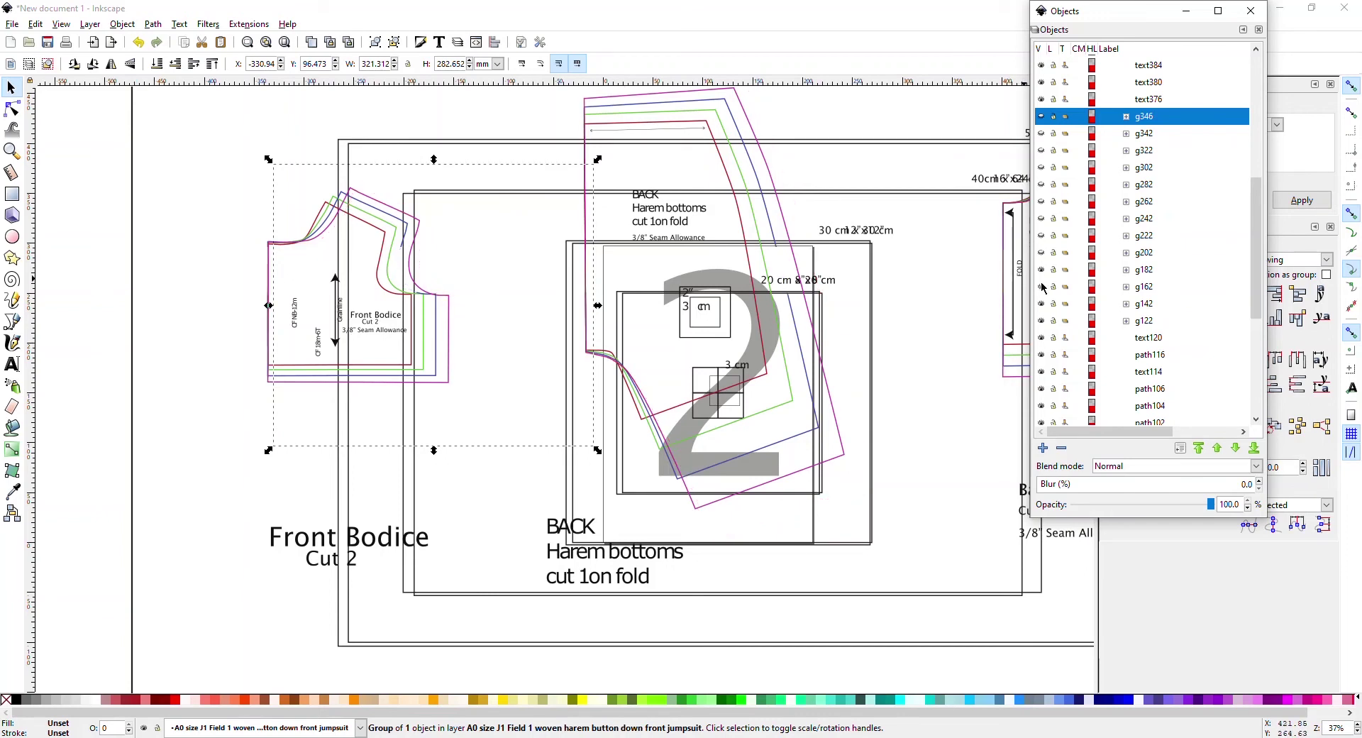
pyautogui.click(1042, 320)
# - Close the Objects panel and select the green Front Bodice size outline group
pyautogui.click(1259, 29)
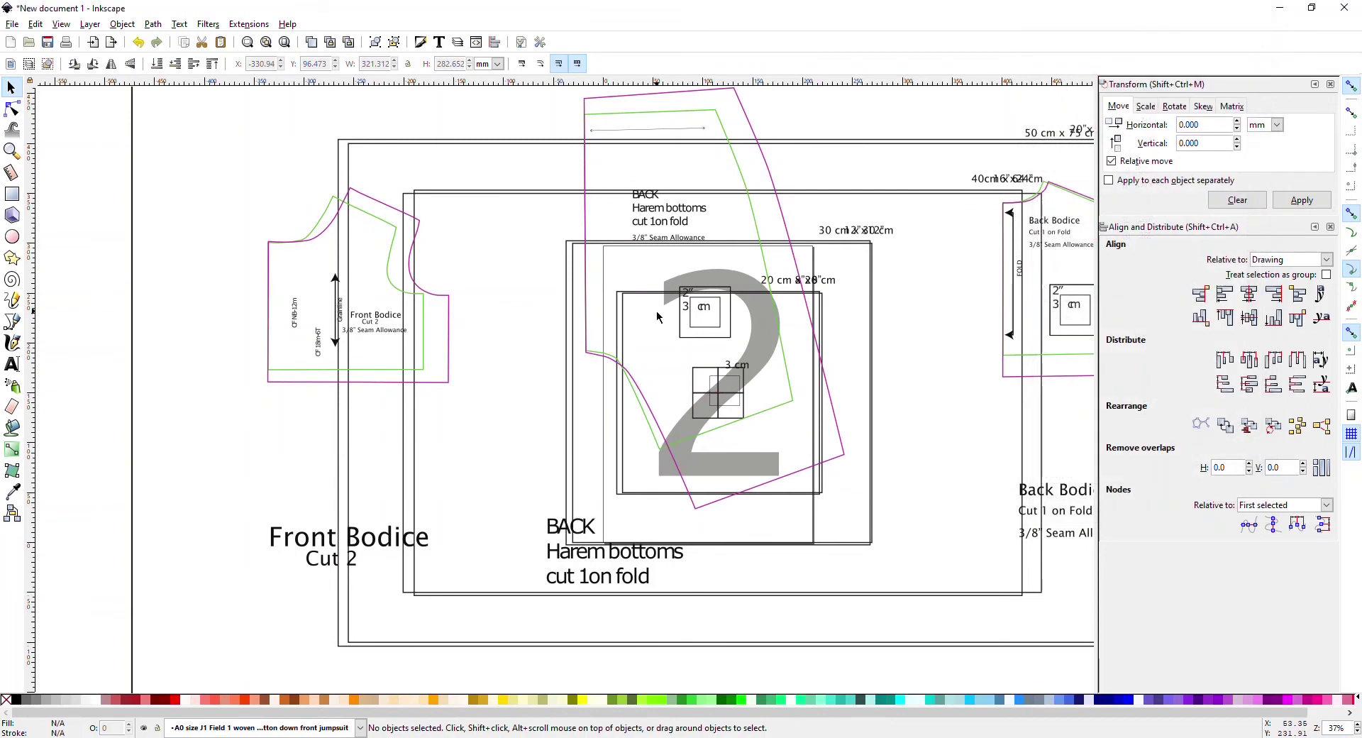
pyautogui.click(450, 335)
pyautogui.keyDown('alt'); pyautogui.click(421, 319); pyautogui.keyUp('alt')
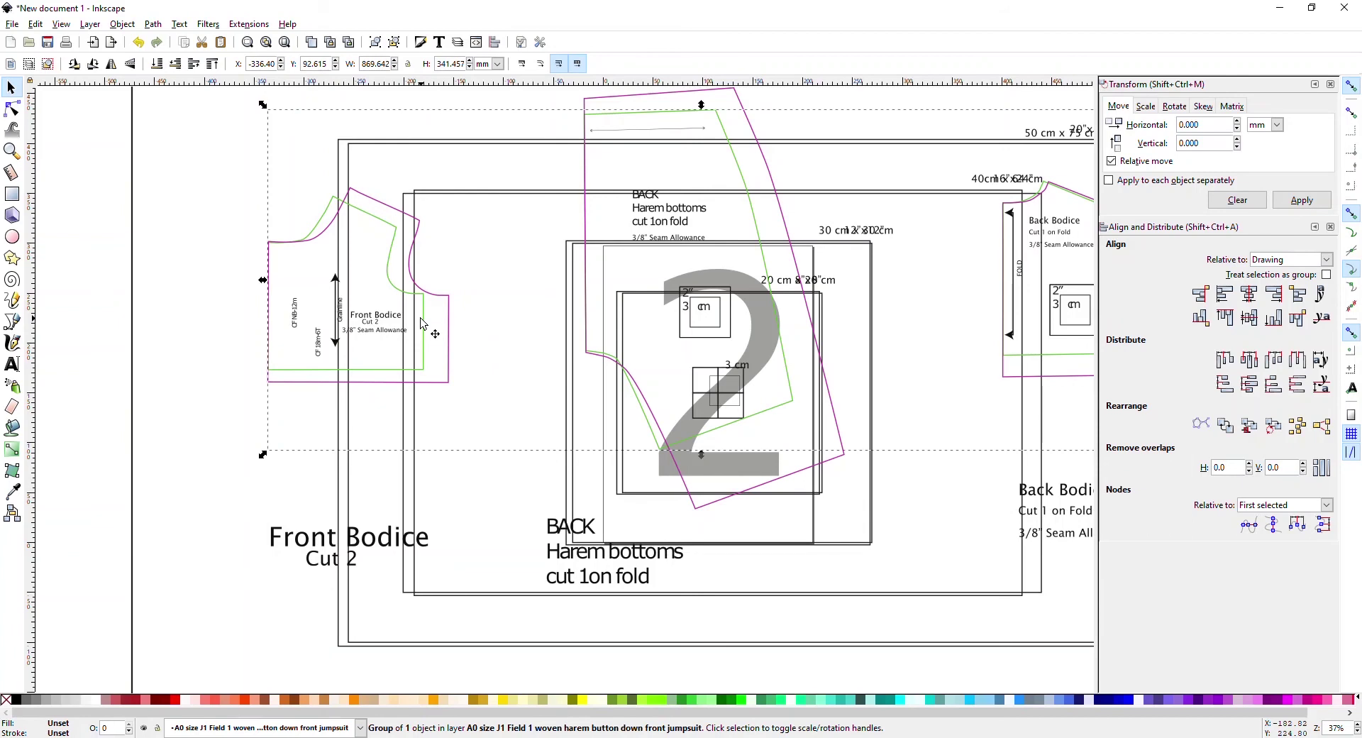
pyautogui.moveTo(423, 324)
pyautogui.mouseDown()
pyautogui.moveTo(194, 350)
pyautogui.moveTo(365, 332)
pyautogui.moveTo(436, 344)
pyautogui.mouseUp()
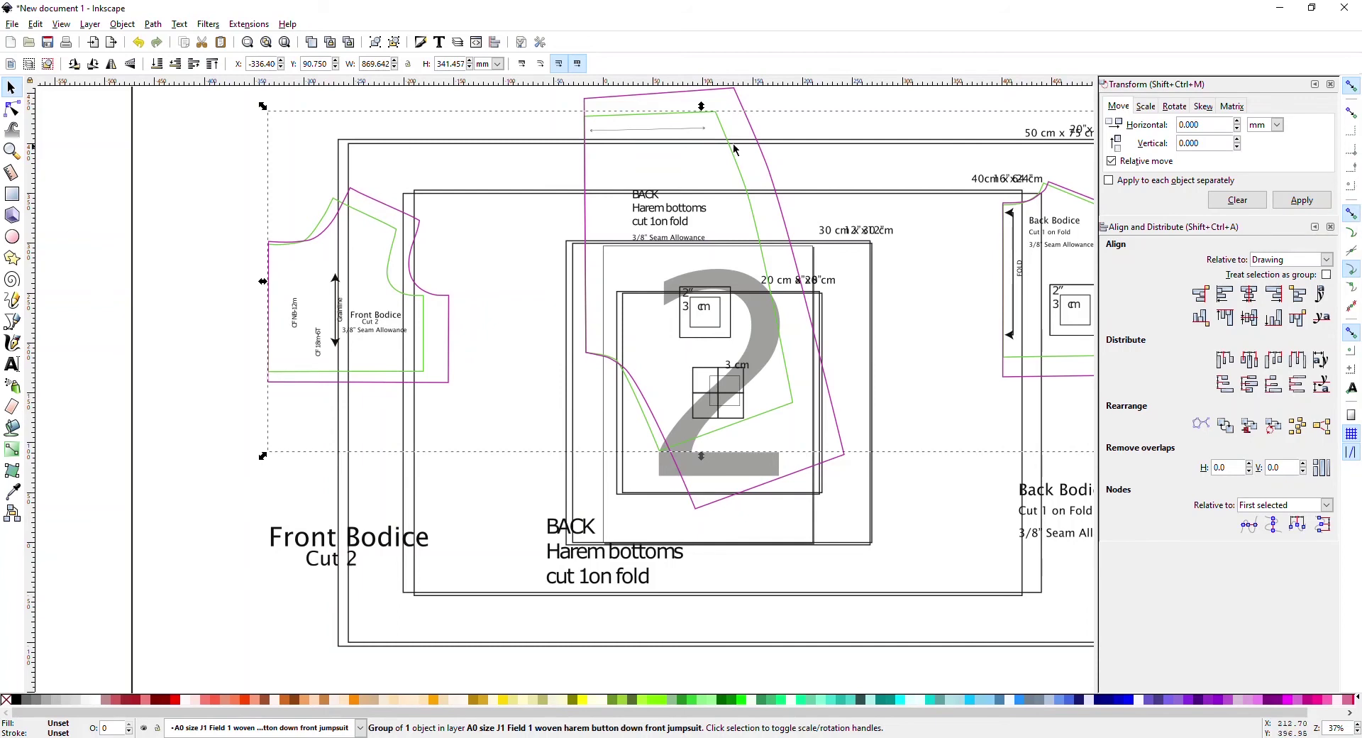
# - Bring up Fill and Stroke on its Stroke paint tab and add the magenta back outline
pyautogui.click(122, 25)
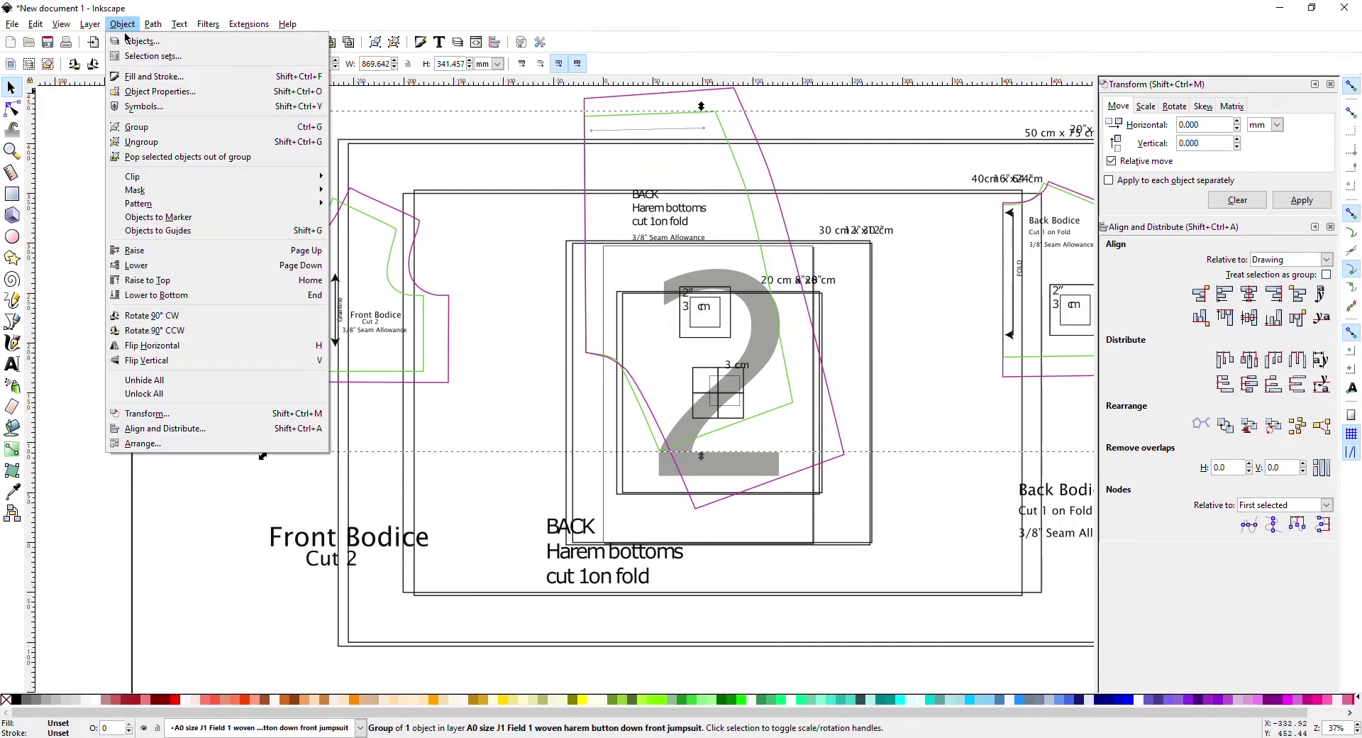
pyautogui.click(166, 83)
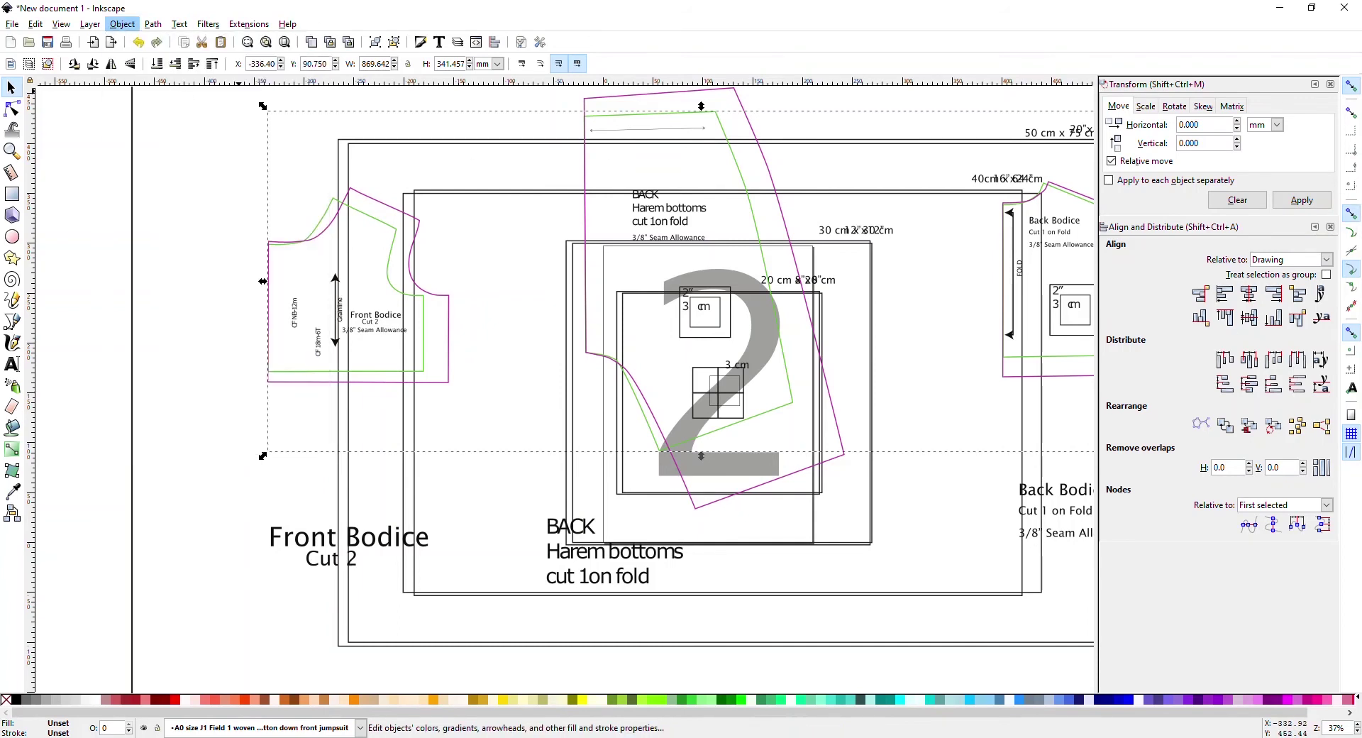
pyautogui.moveTo(1260, 14)
pyautogui.mouseDown()
pyautogui.moveTo(1215, 36)
pyautogui.moveTo(1079, 212)
pyautogui.mouseUp()
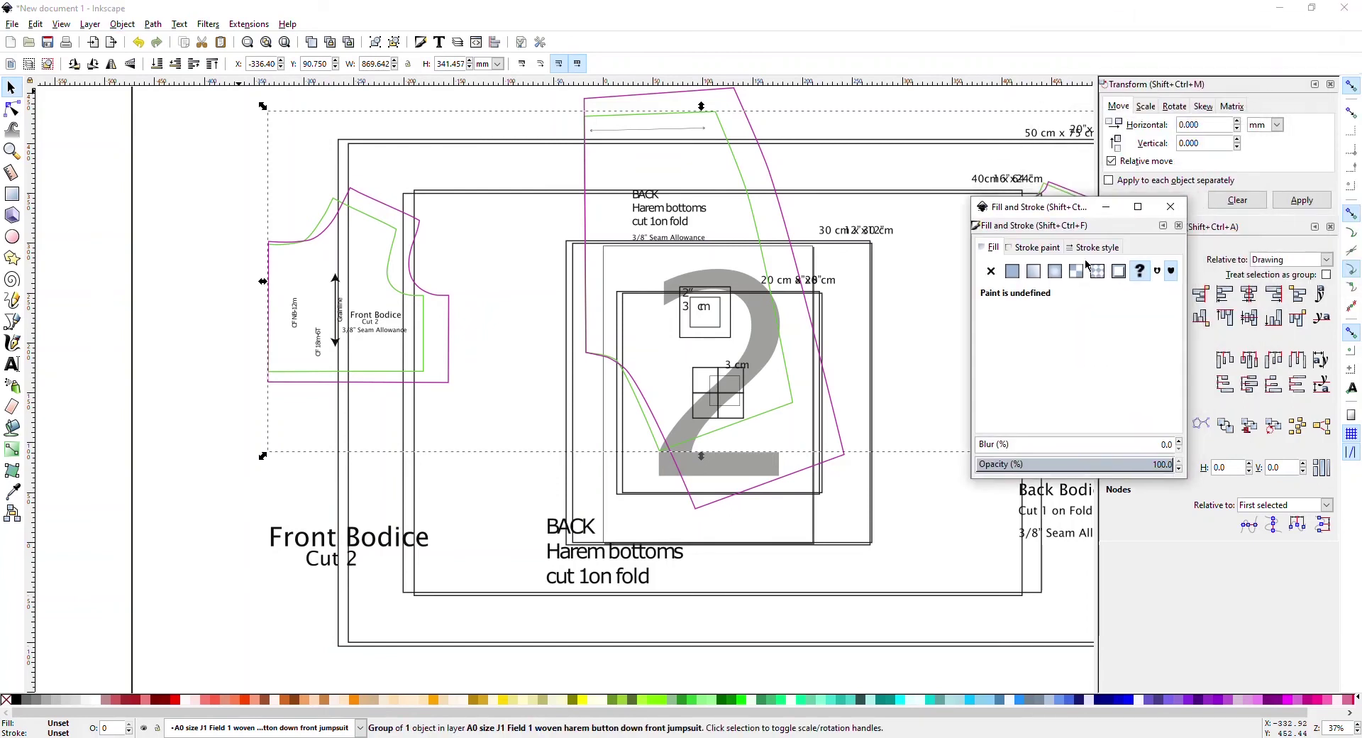
pyautogui.click(1033, 250)
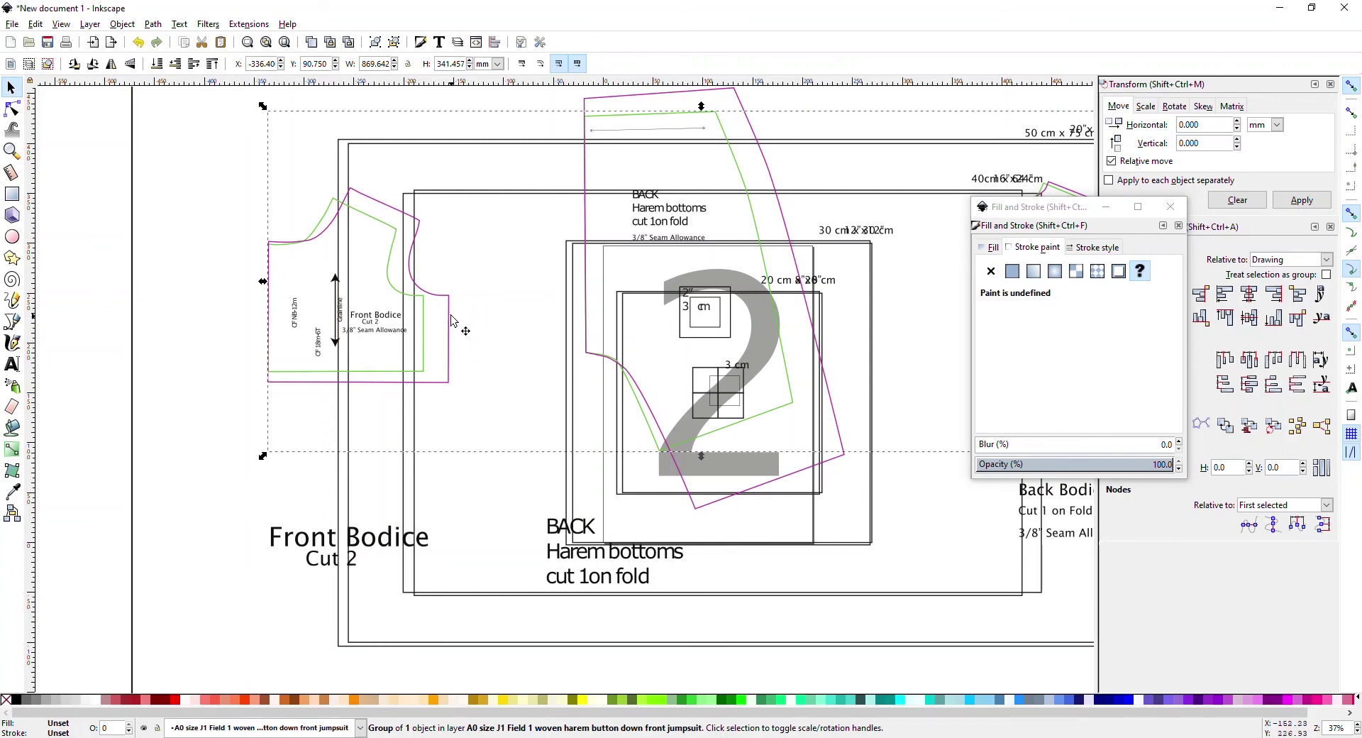
pyautogui.keyDown('shift'); pyautogui.click(760, 490); pyautogui.keyUp('shift')
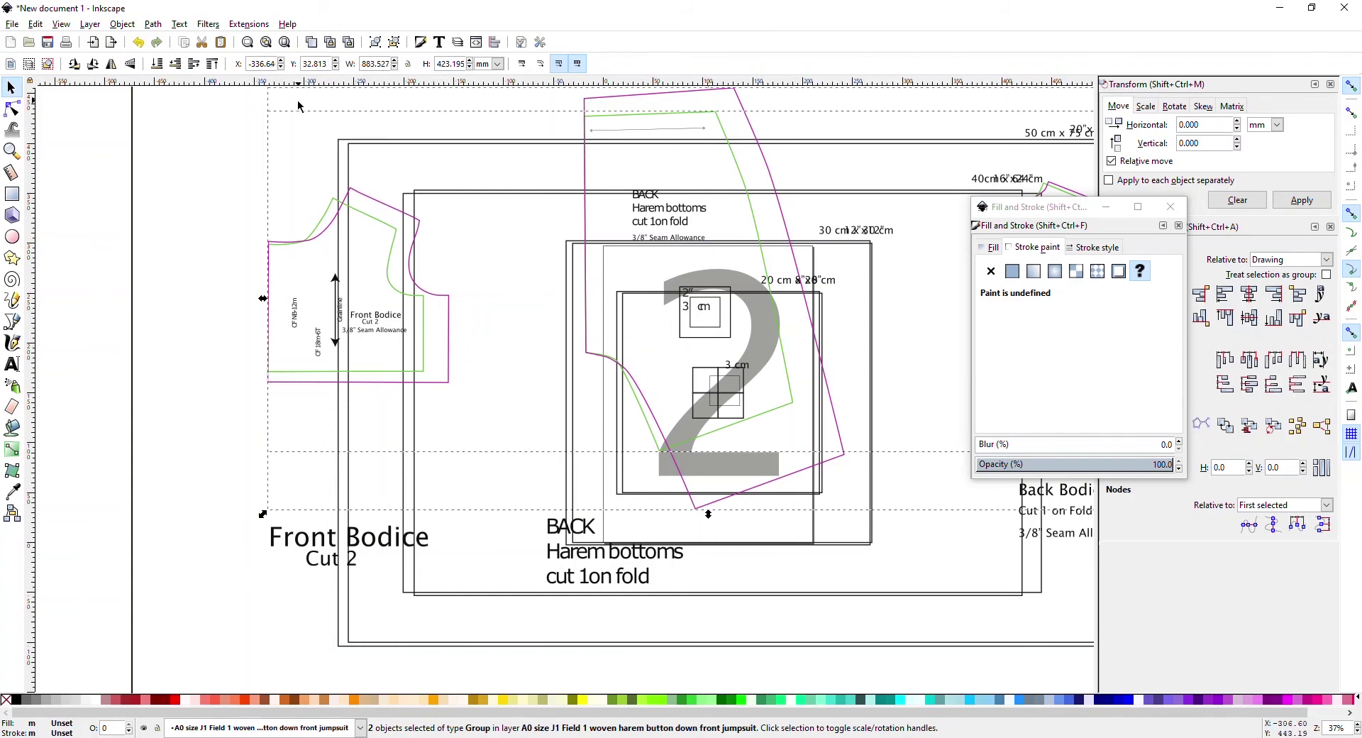
# - Convert the green and magenta outlines to paths, stroke them navy and remove their fill
pyautogui.click(158, 26)
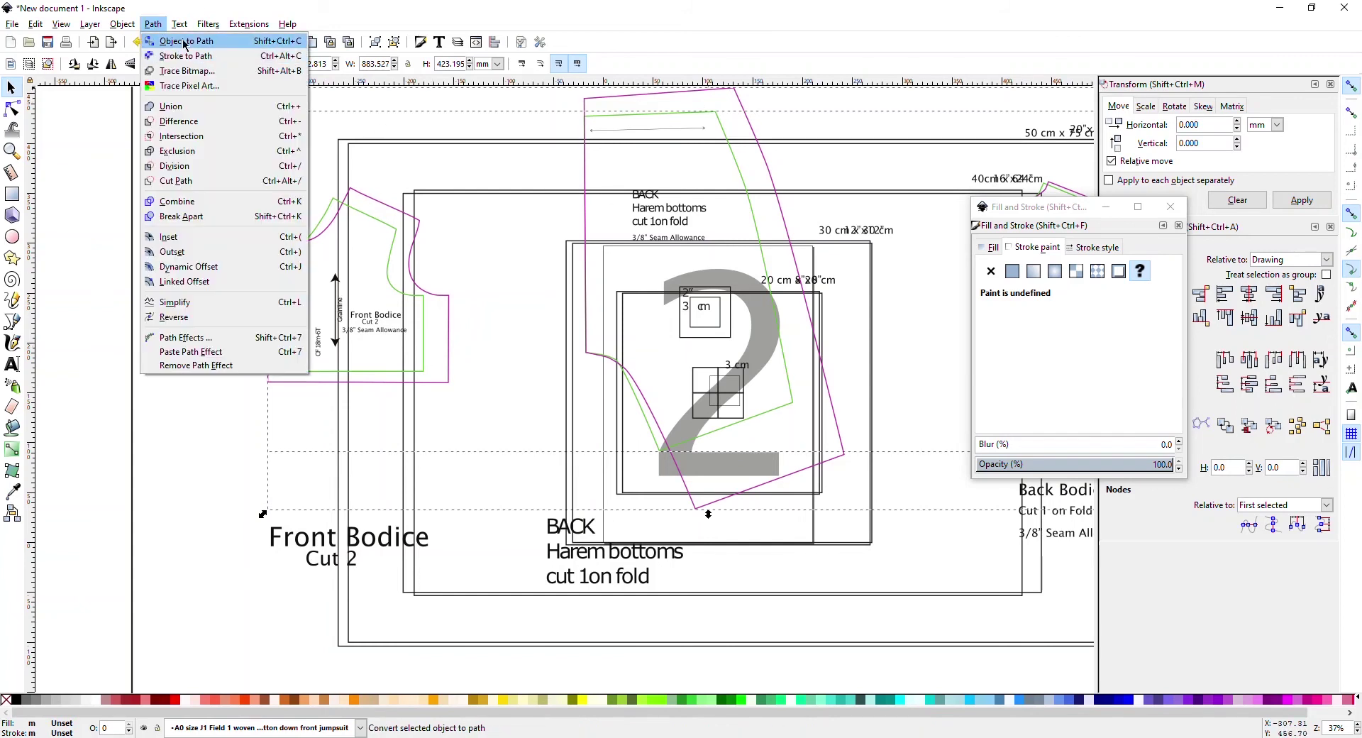
pyautogui.click(186, 41)
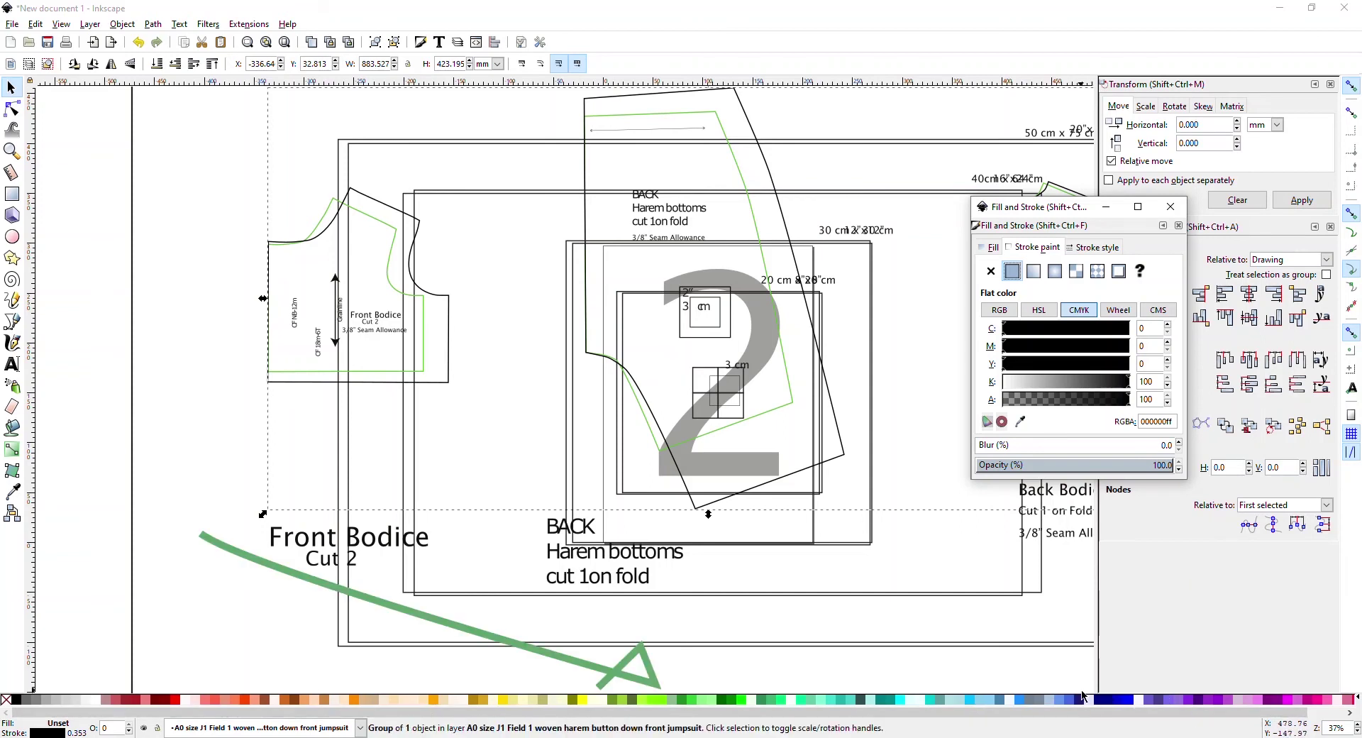
pyautogui.keyDown('shift'); pyautogui.click(1101, 701); pyautogui.keyUp('shift')
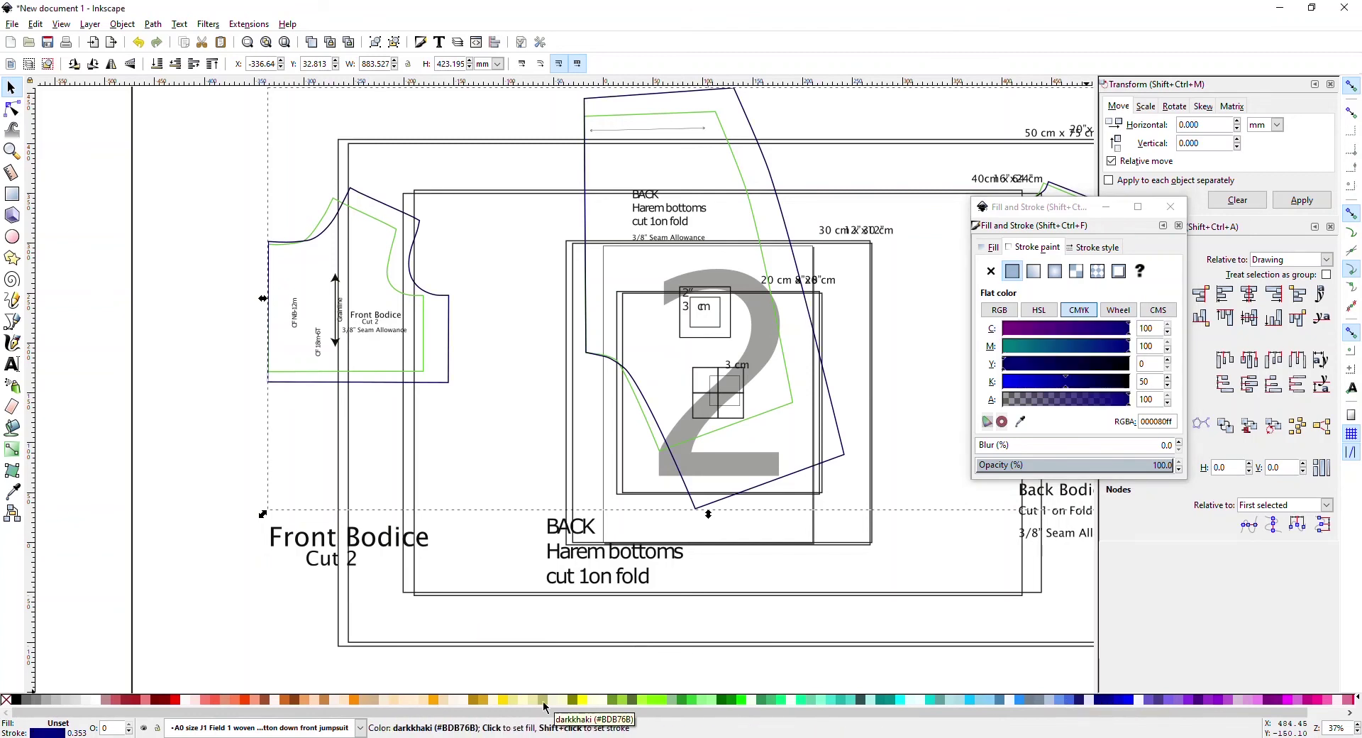
pyautogui.click(597, 701)
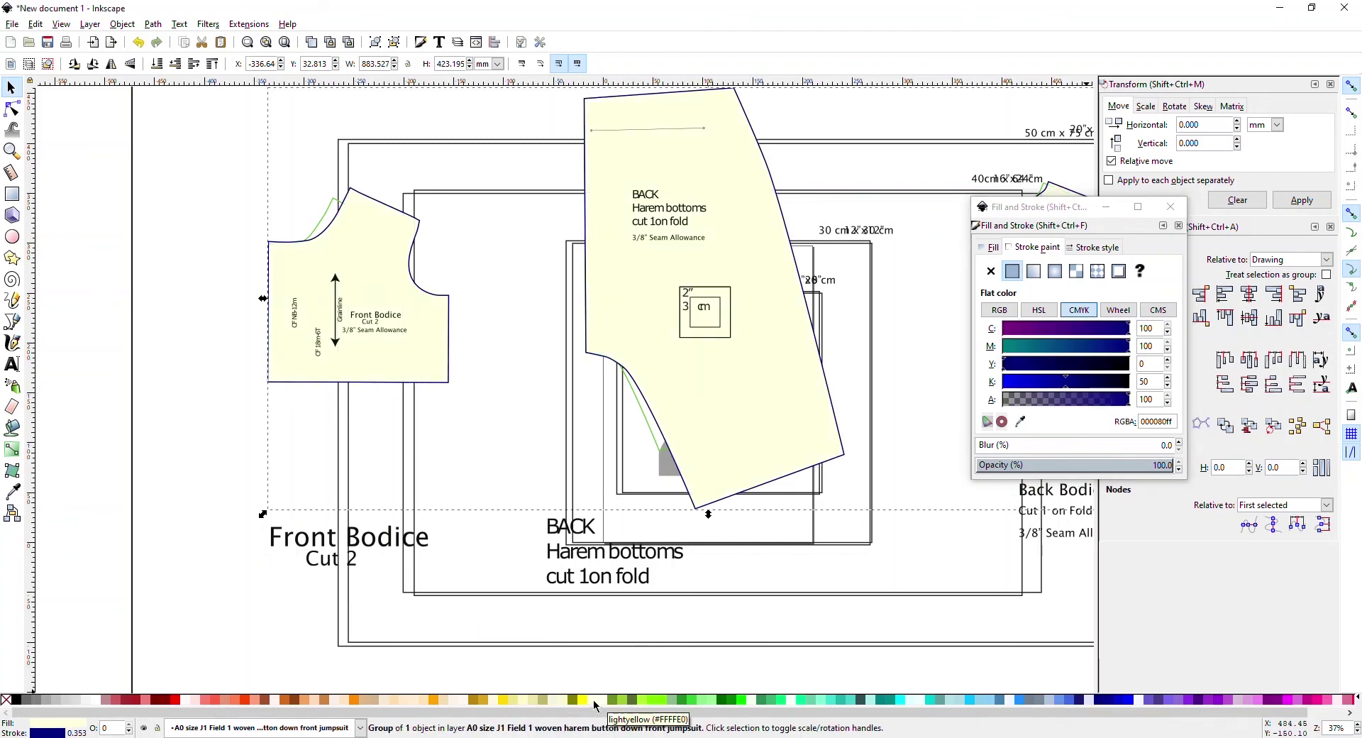
pyautogui.click(537, 700)
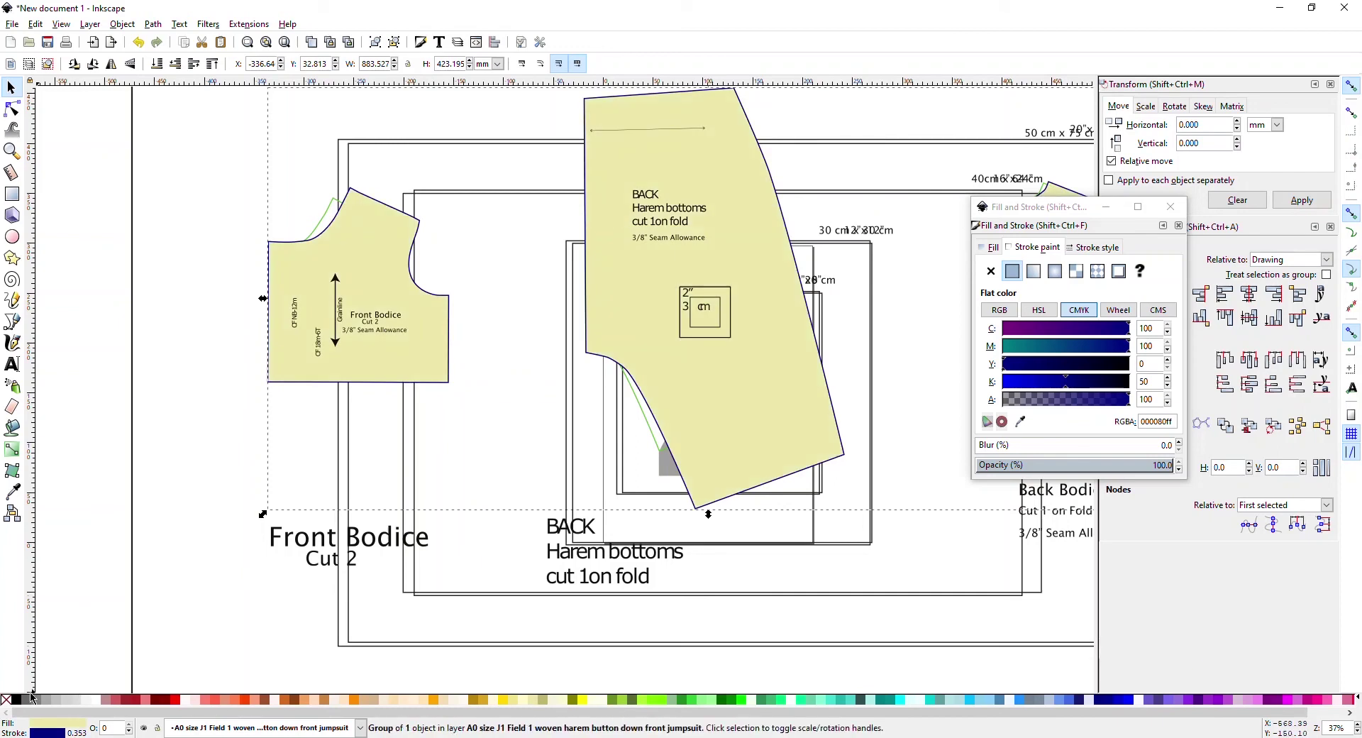
pyautogui.click(3, 700)
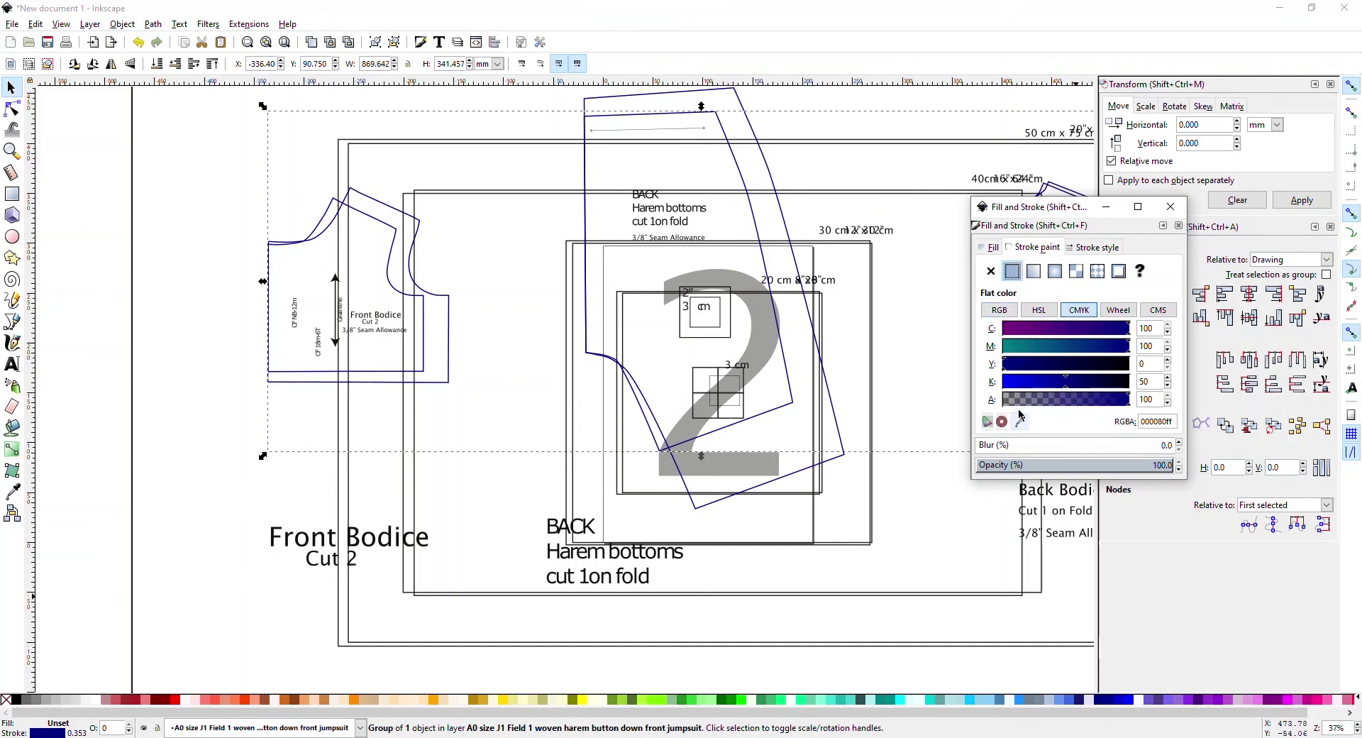
# - Change the outline stroke to near-black dark red (140003ff) with HSL lightness about 10, then deselect
pyautogui.click(1001, 314)
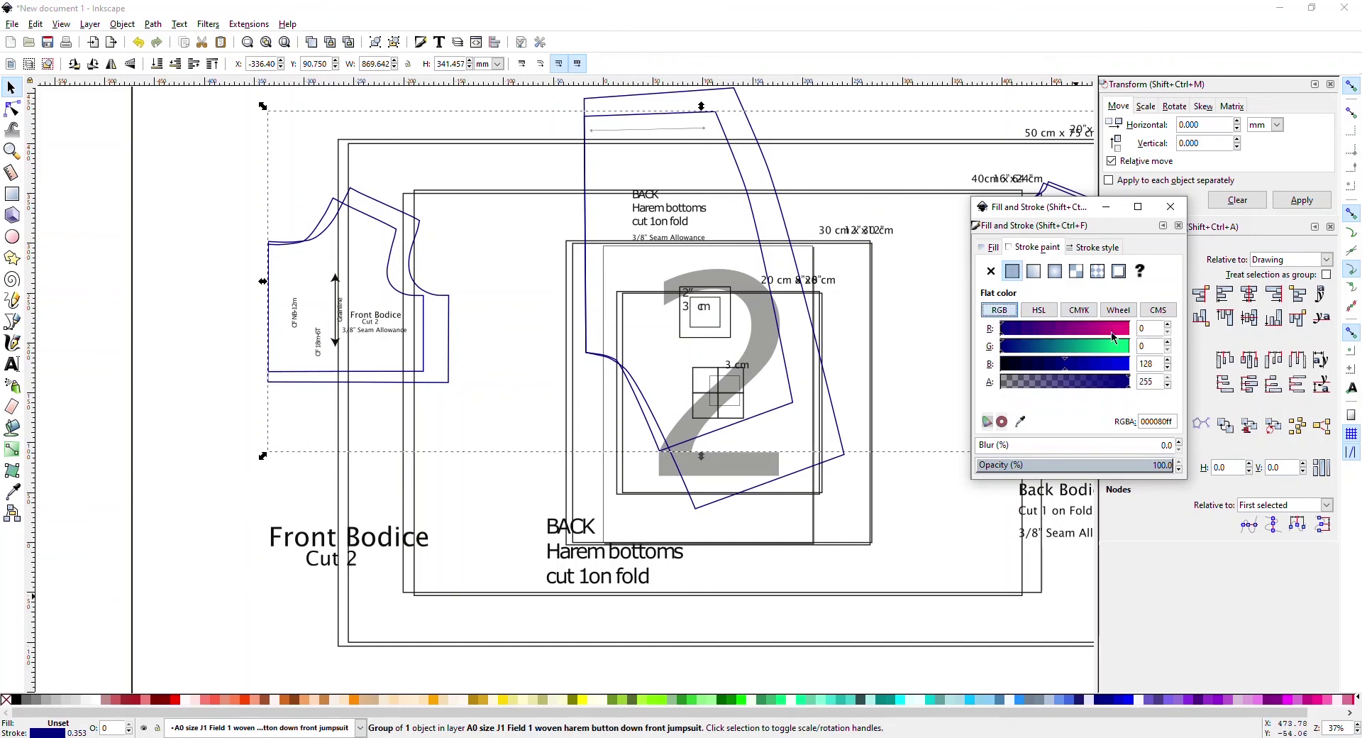
pyautogui.click(1118, 310)
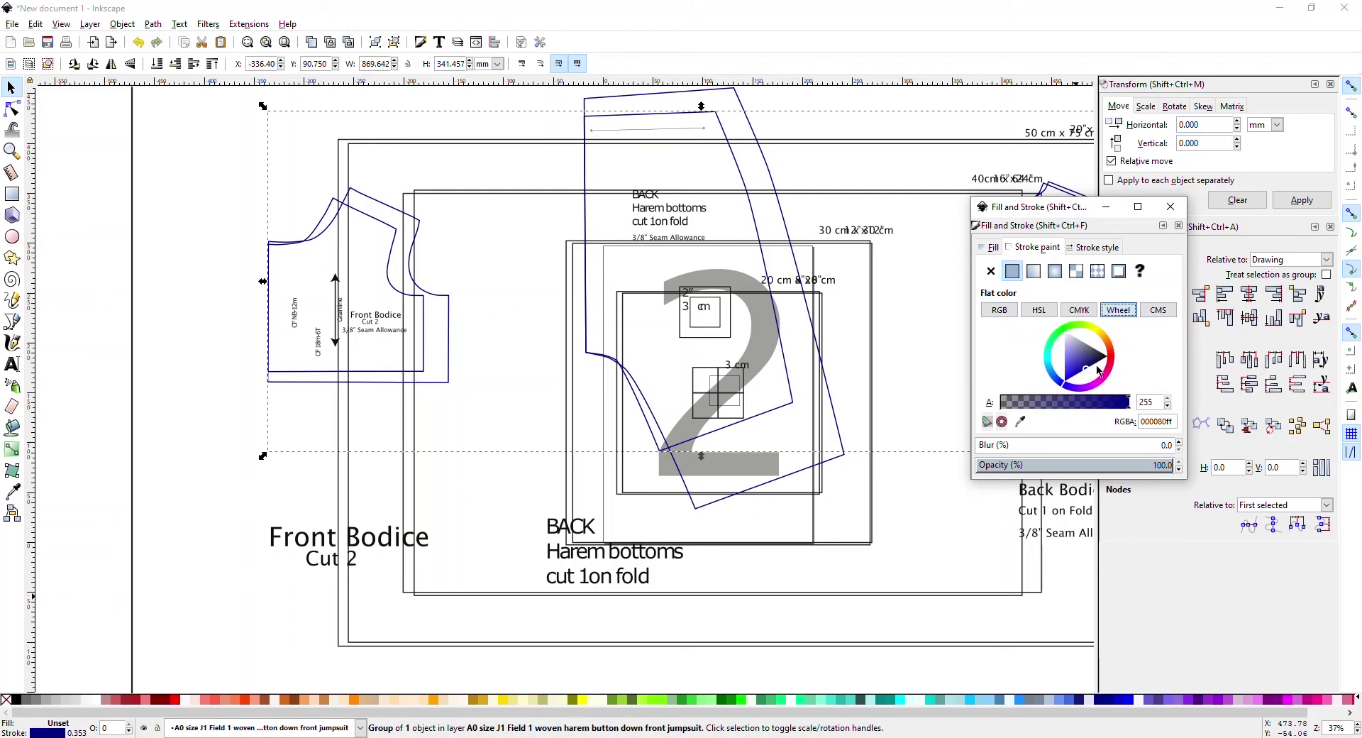
pyautogui.click(1113, 366)
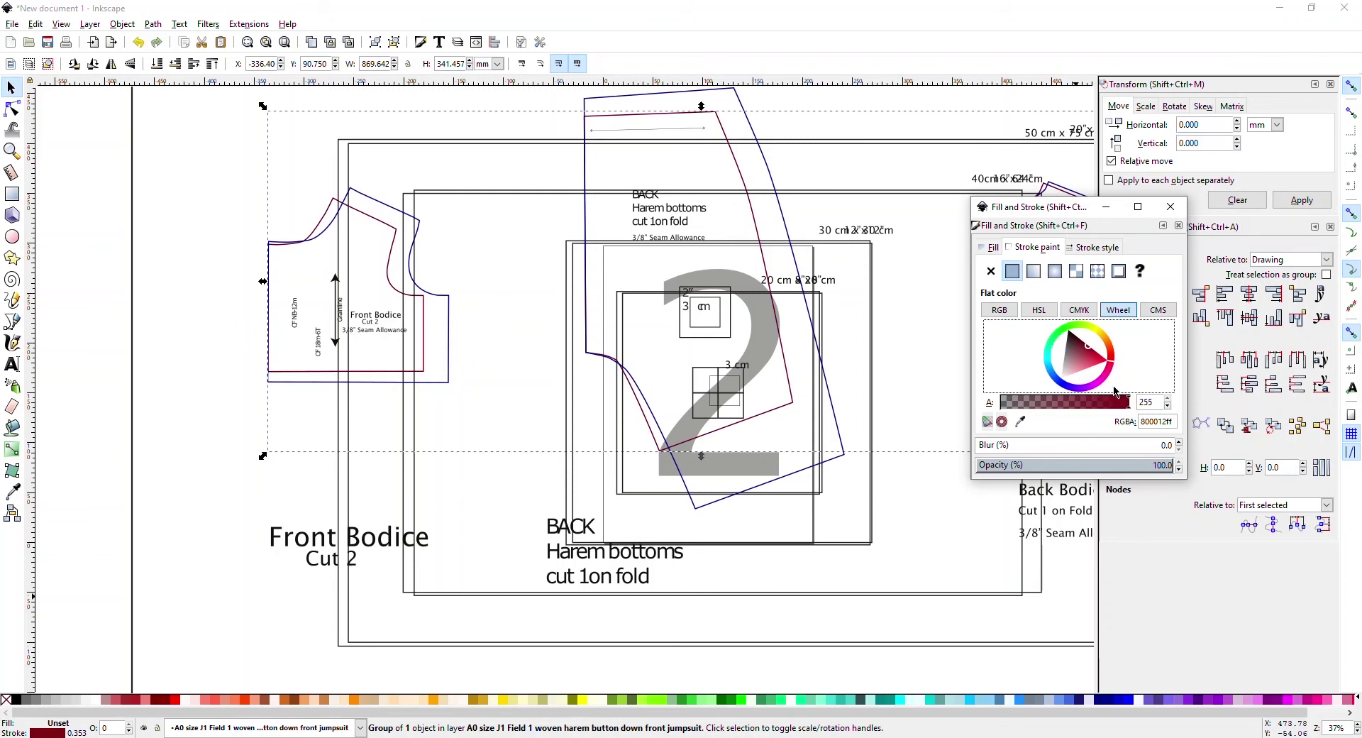
pyautogui.click(1054, 313)
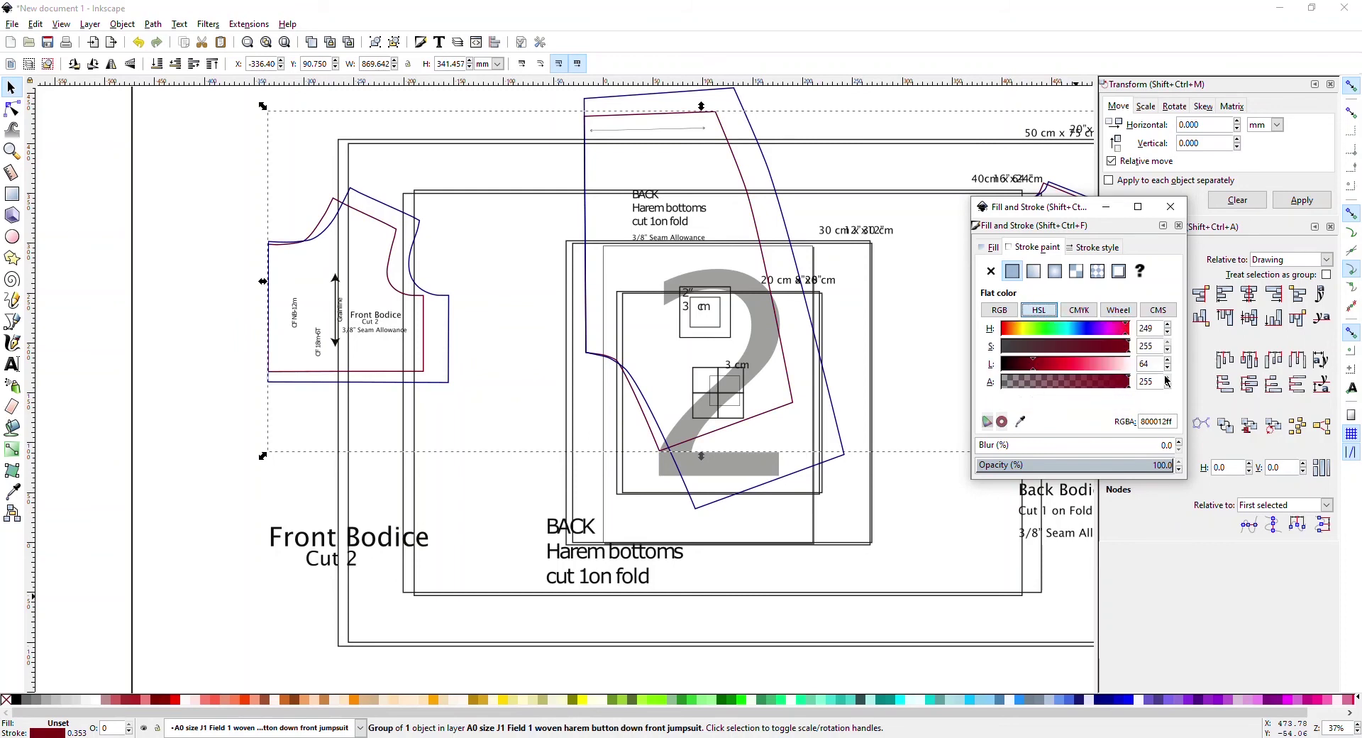
pyautogui.moveTo(1034, 368); pyautogui.dragTo(1009, 377)
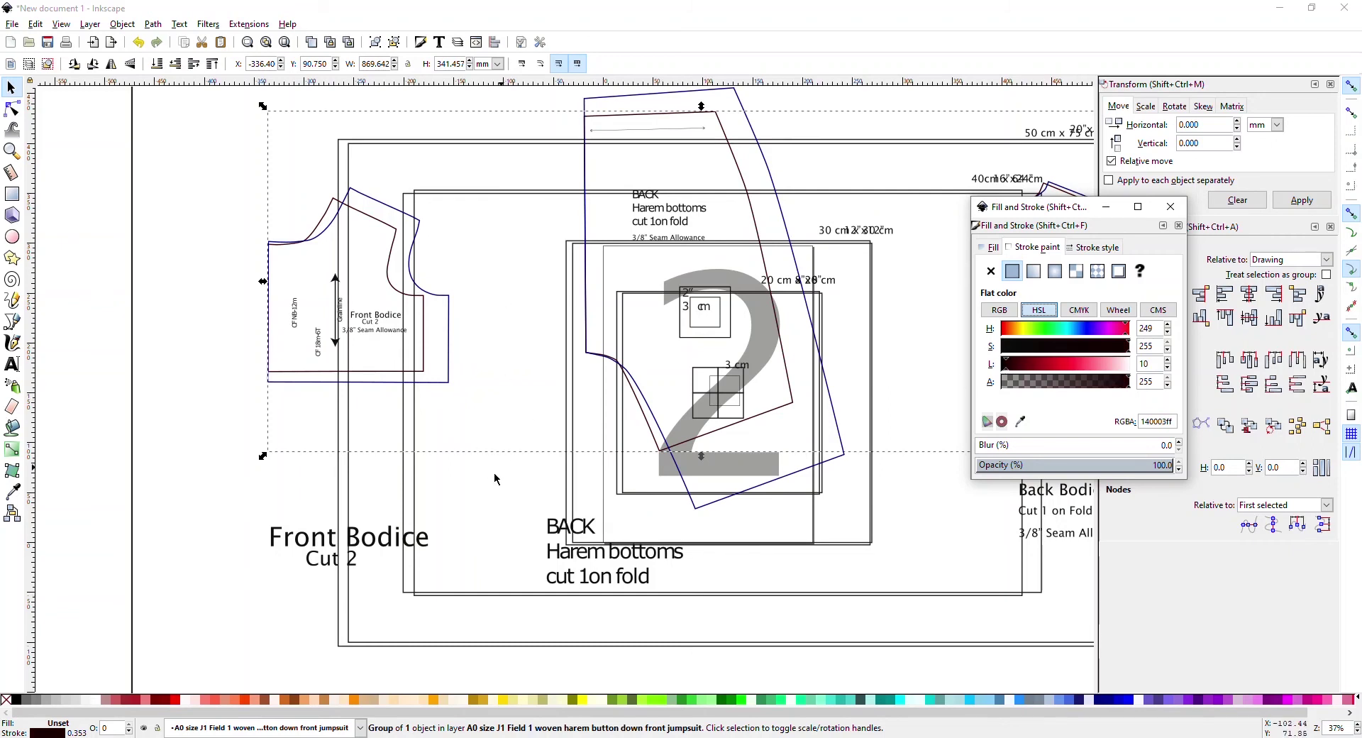
pyautogui.click(162, 362)
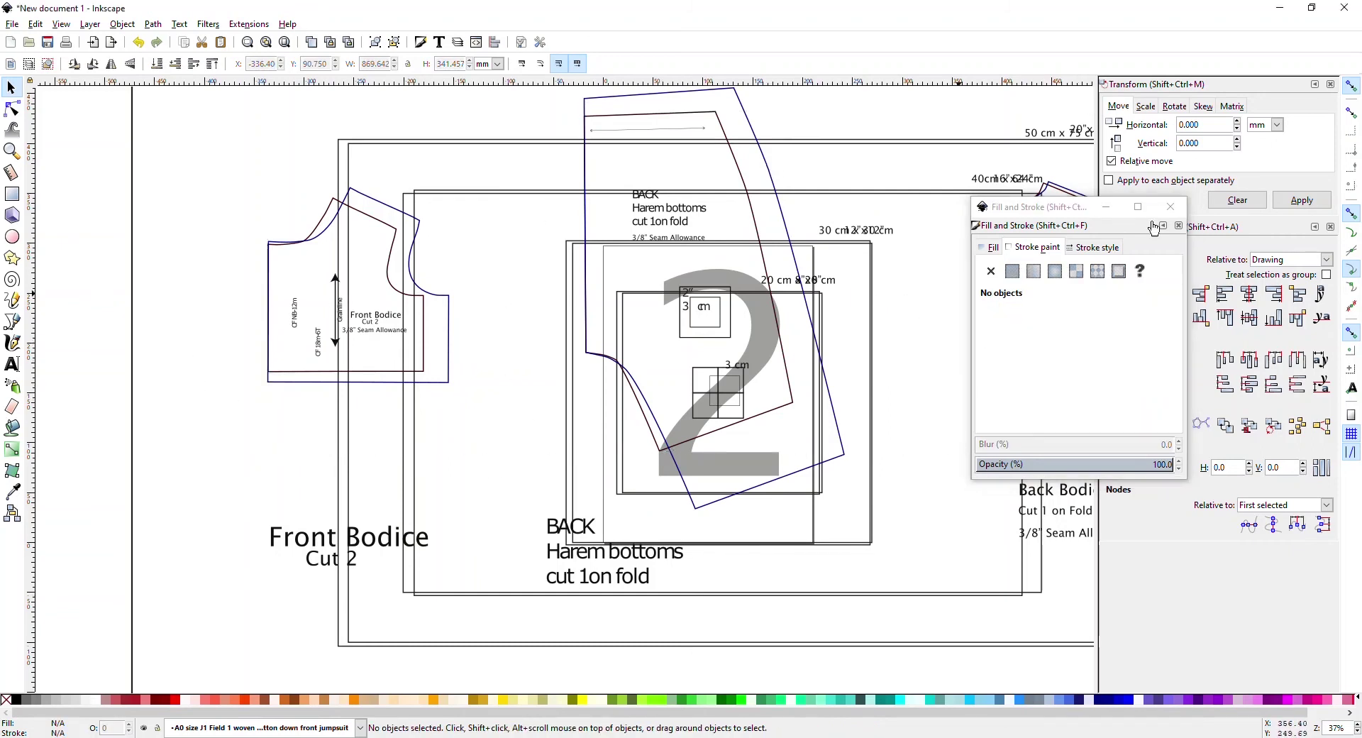
# - Close Fill and Stroke and zoom out to about 19% to show the whole page
pyautogui.click(1171, 207)
pyautogui.scroll(-2, 608, 340)
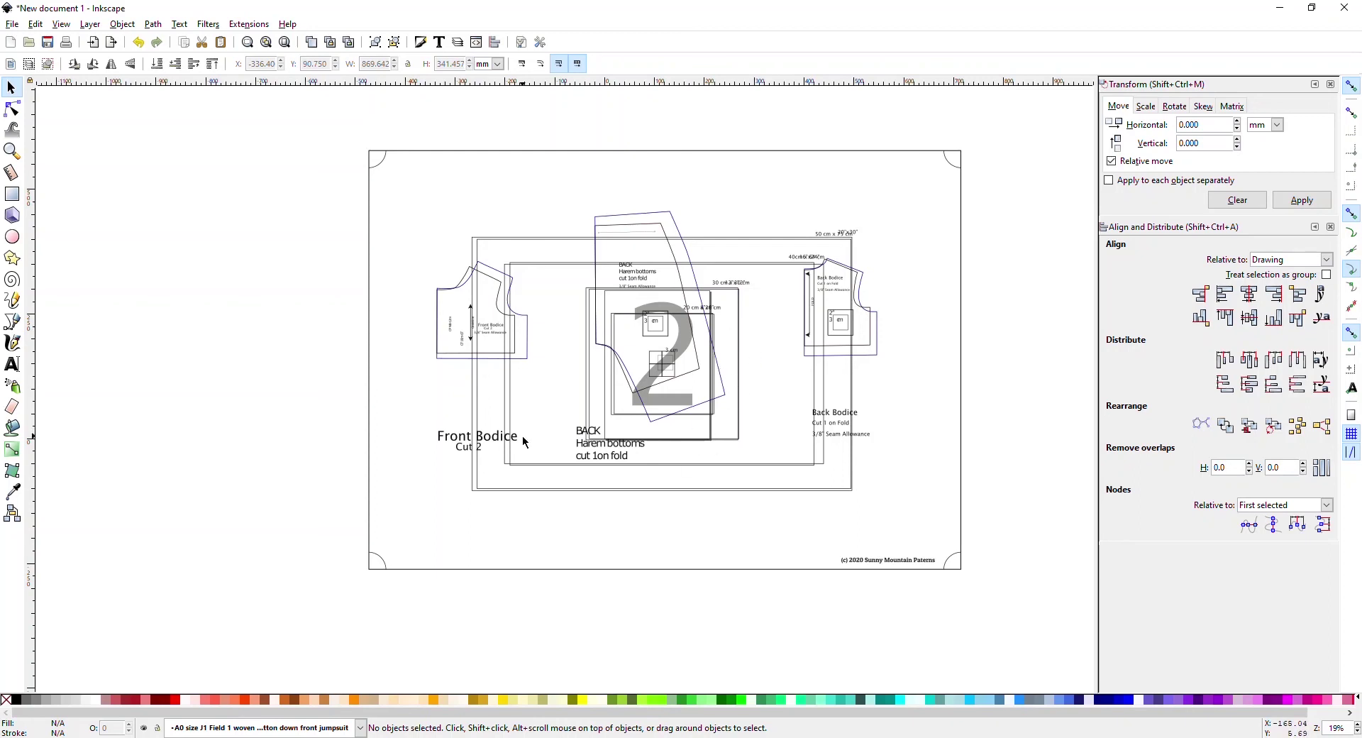
# - Select all pattern pieces, move them off the page, then undo the move
pyautogui.moveTo(300, 162); pyautogui.dragTo(974, 614)
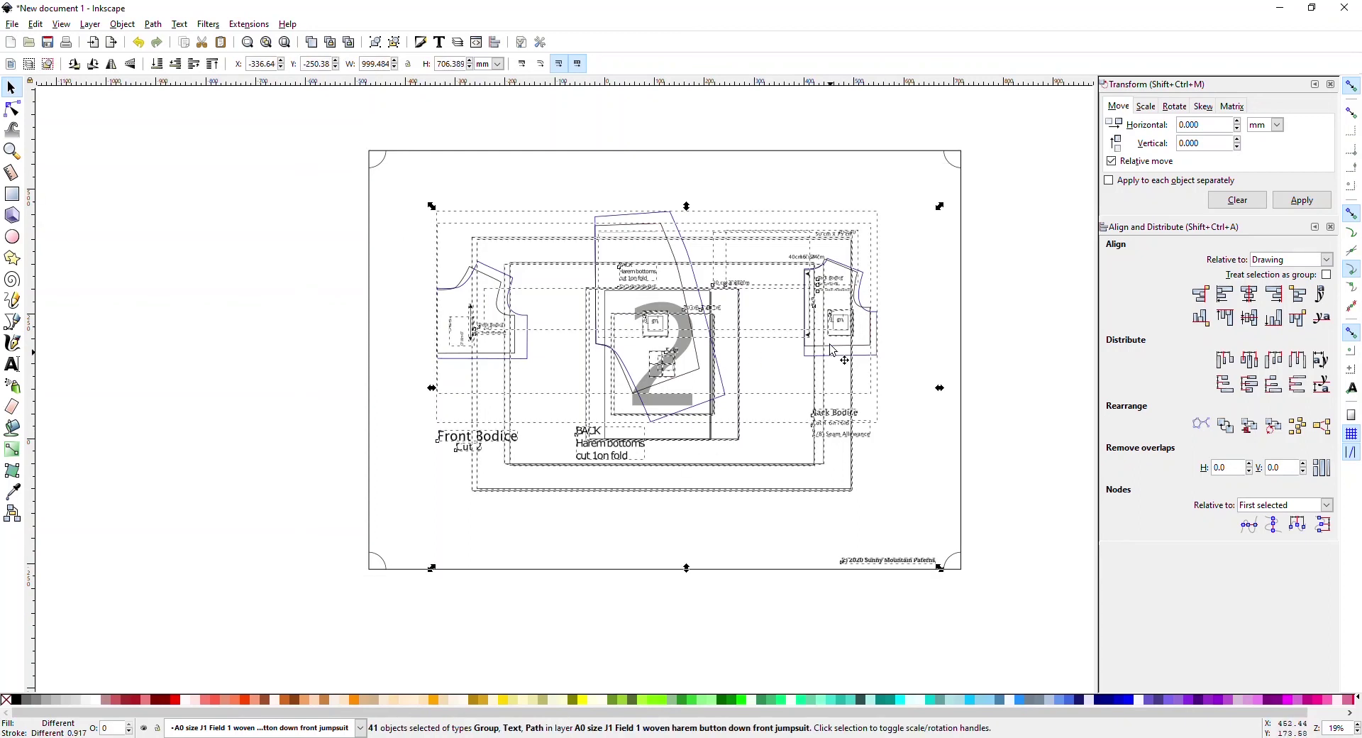
pyautogui.moveTo(833, 347); pyautogui.dragTo(498, 402)
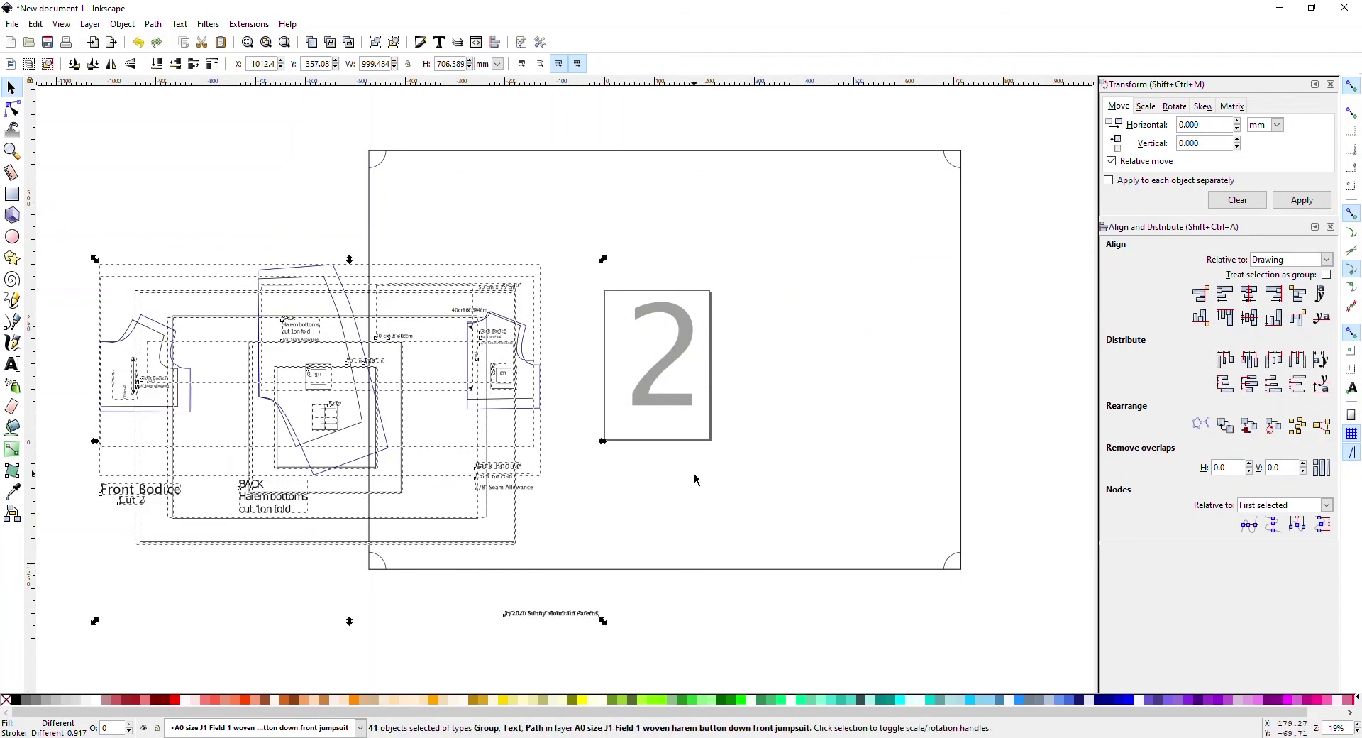
pyautogui.hotkey('ctrl', 'z')
# - Set a custom page size of 50 × 50 in in Document Properties, then close it
pyautogui.click(14, 26)
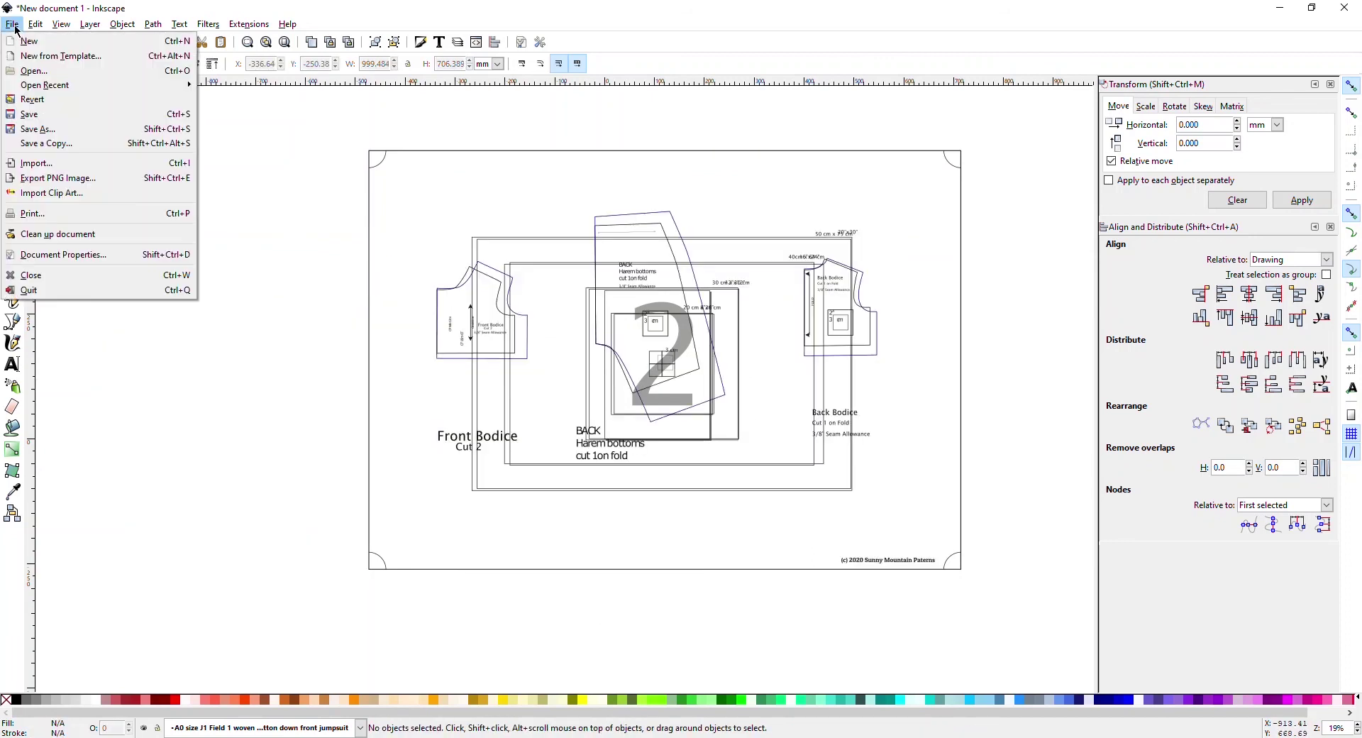
pyautogui.click(55, 255)
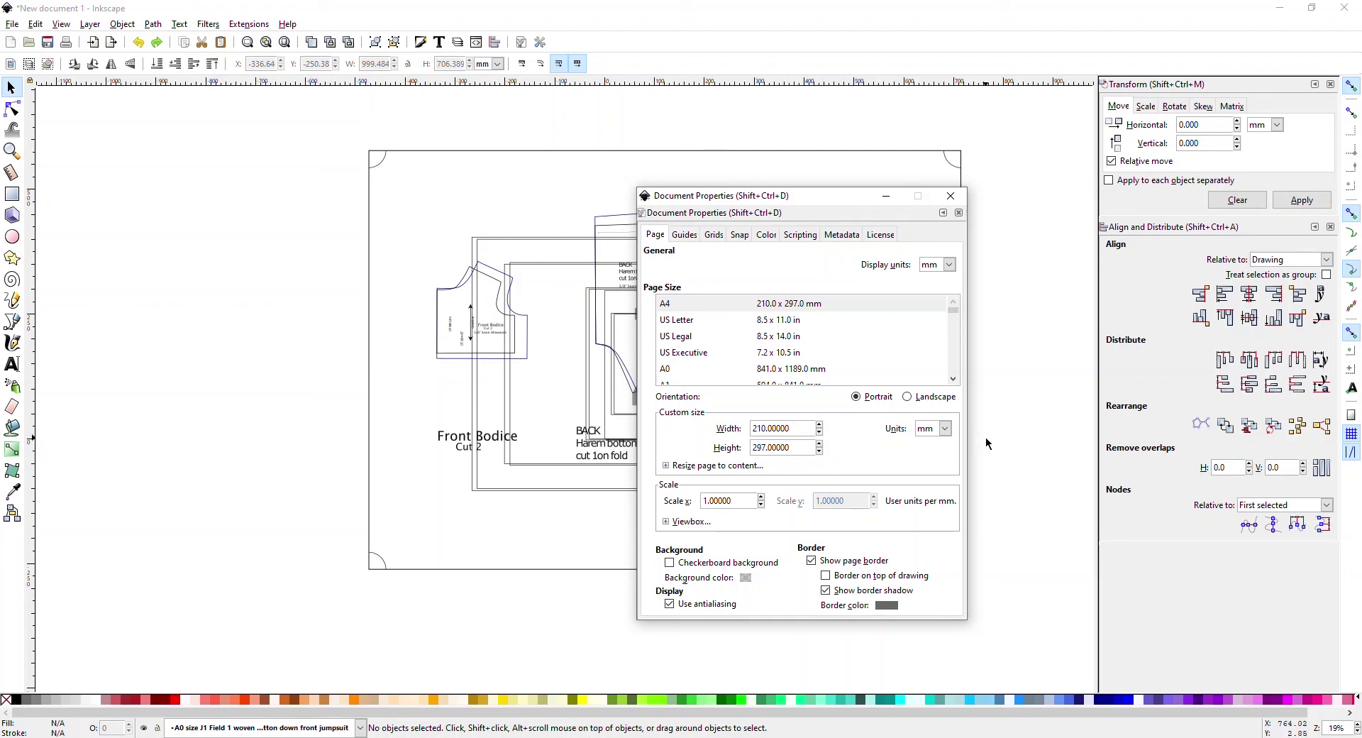
pyautogui.click(944, 428)
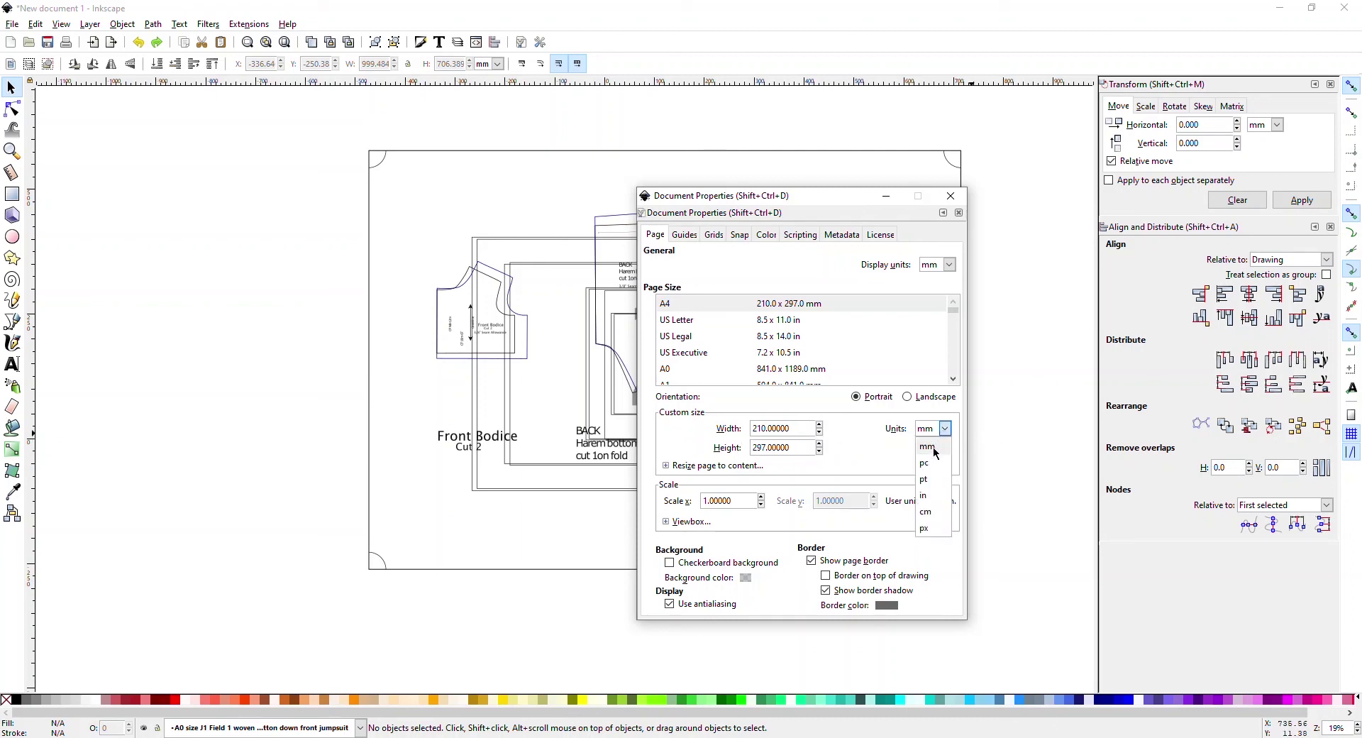
pyautogui.click(934, 500)
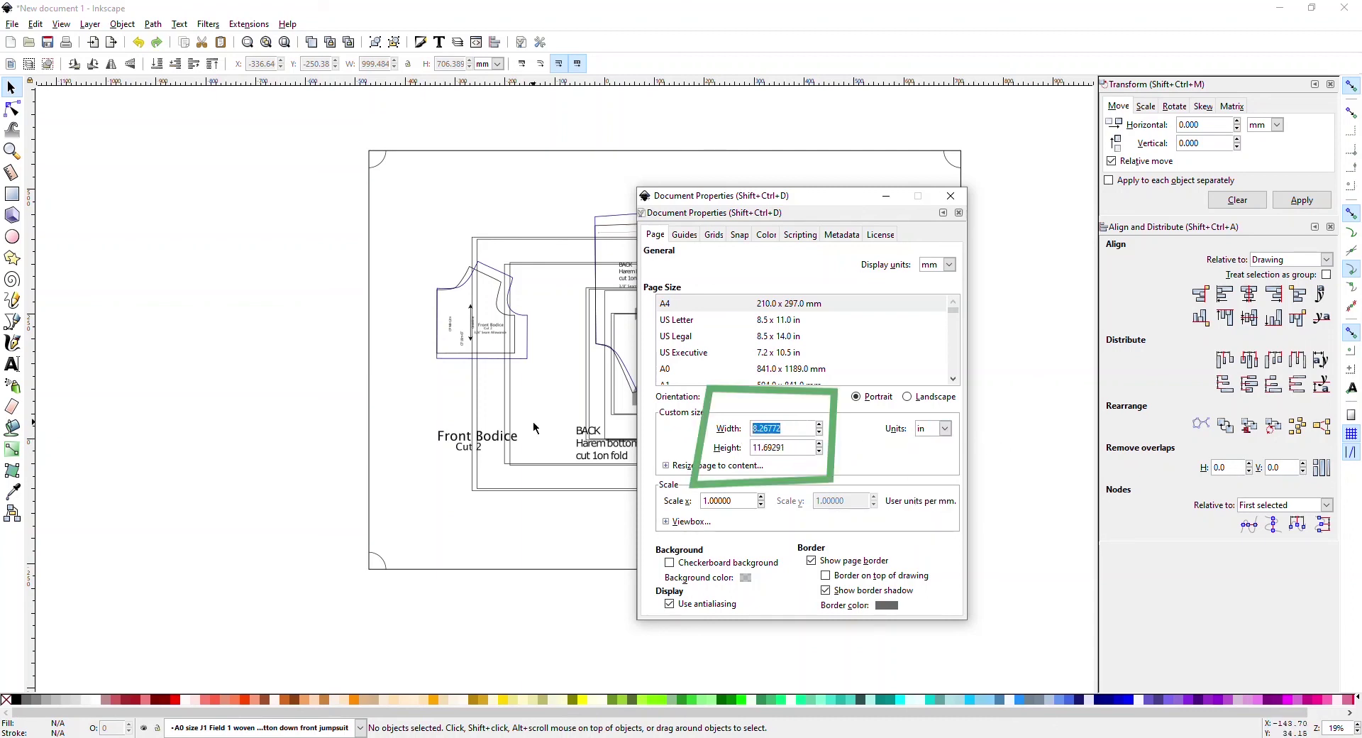
pyautogui.write('250')
pyautogui.press('Tab')
pyautogui.write('50')
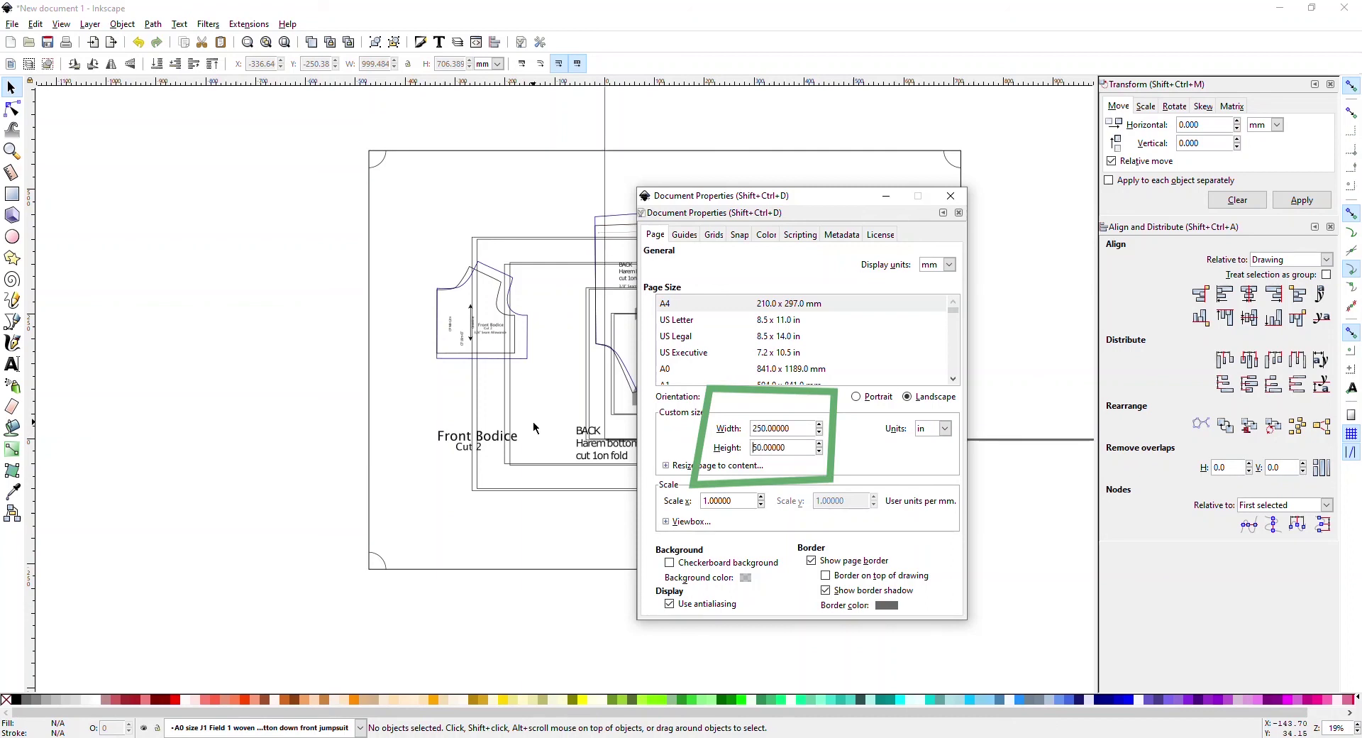
pyautogui.press('Tab')
pyautogui.hotkey('shift', 'Tab')
pyautogui.press('Home')
pyautogui.write('2')
pyautogui.press('Tab')
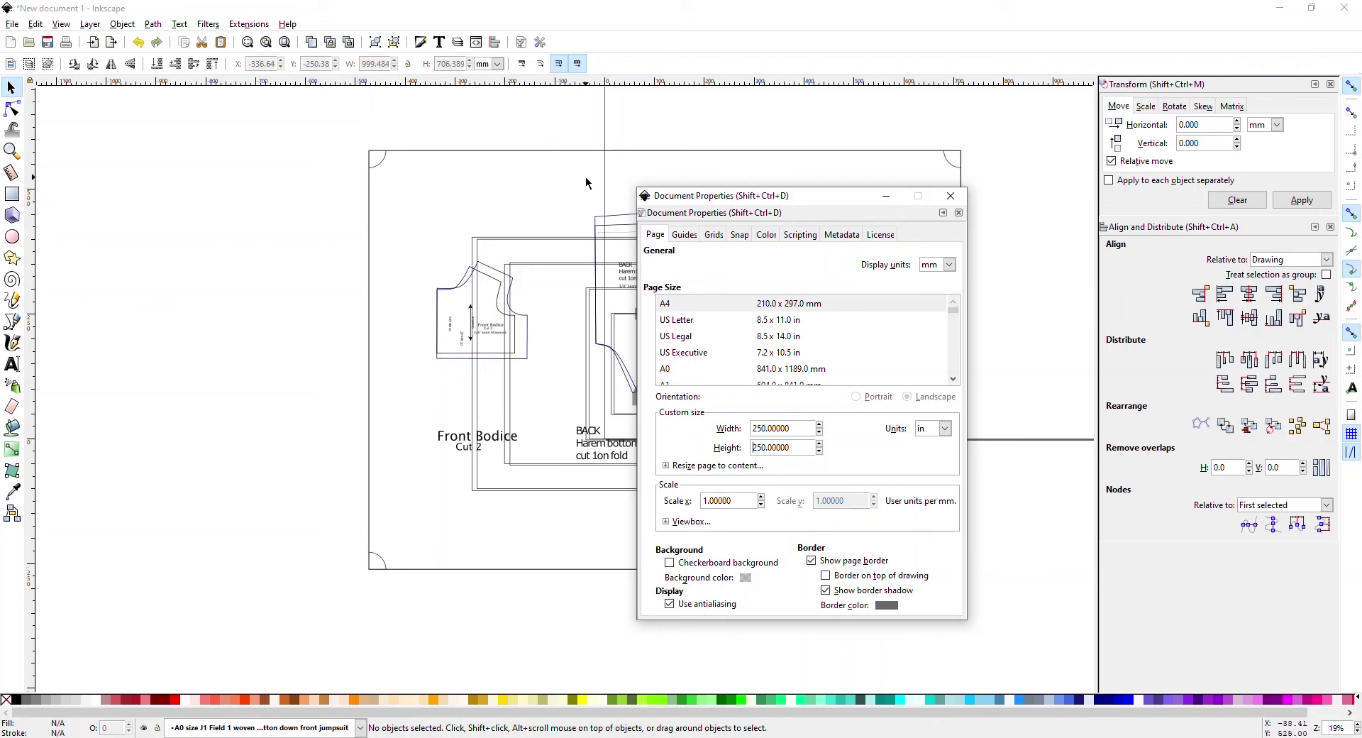
pyautogui.hotkey('shift', 'Tab')
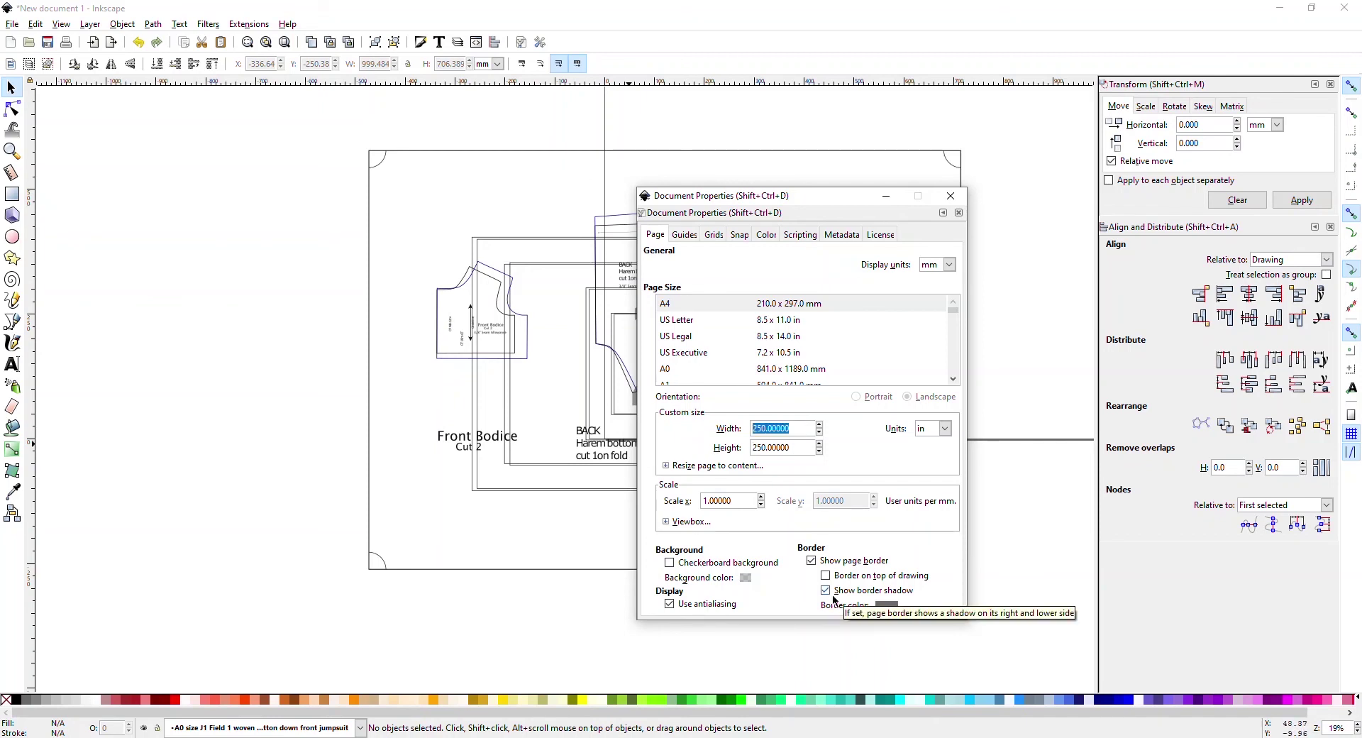
pyautogui.write('50')
pyautogui.press('Tab')
pyautogui.write('50')
pyautogui.press('Return')
pyautogui.click(950, 196)
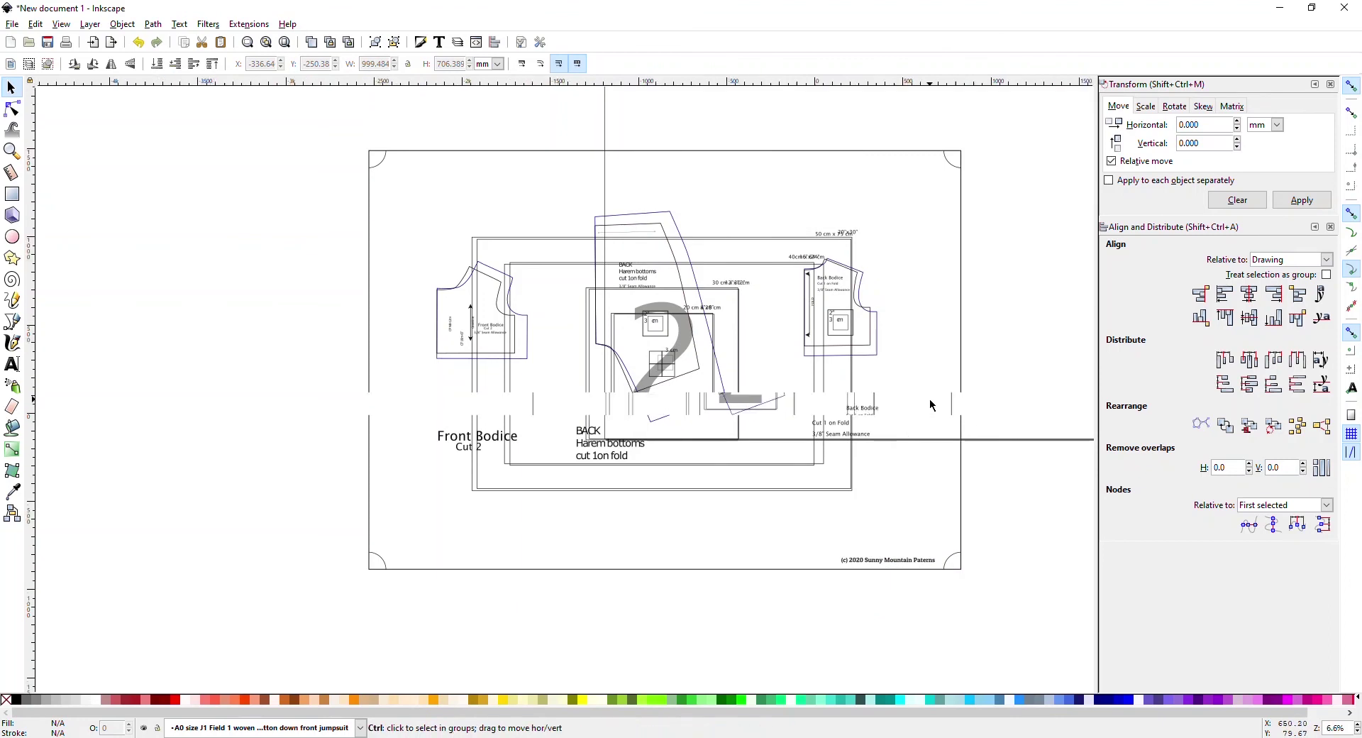
# - Select all the pattern pieces and move them onto the enlarged page
pyautogui.scroll(-3, 928, 398)
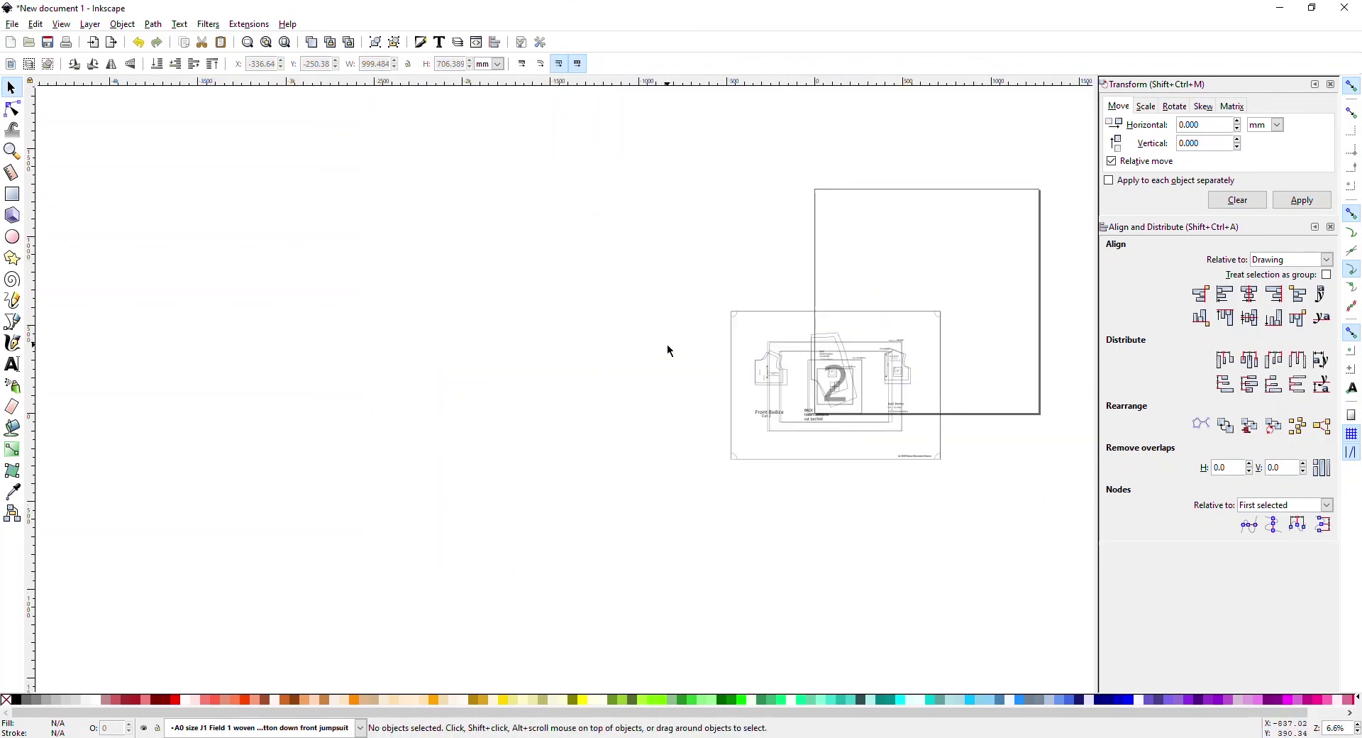
pyautogui.moveTo(649, 285)
pyautogui.mouseDown()
pyautogui.moveTo(882, 465)
pyautogui.moveTo(1067, 543)
pyautogui.mouseUp()
pyautogui.moveTo(856, 378); pyautogui.dragTo(945, 304)
pyautogui.click(970, 463)
# - Zoom in and remove the large grey number 2 from the imported sheet
pyautogui.scroll(2, 1034, 379)
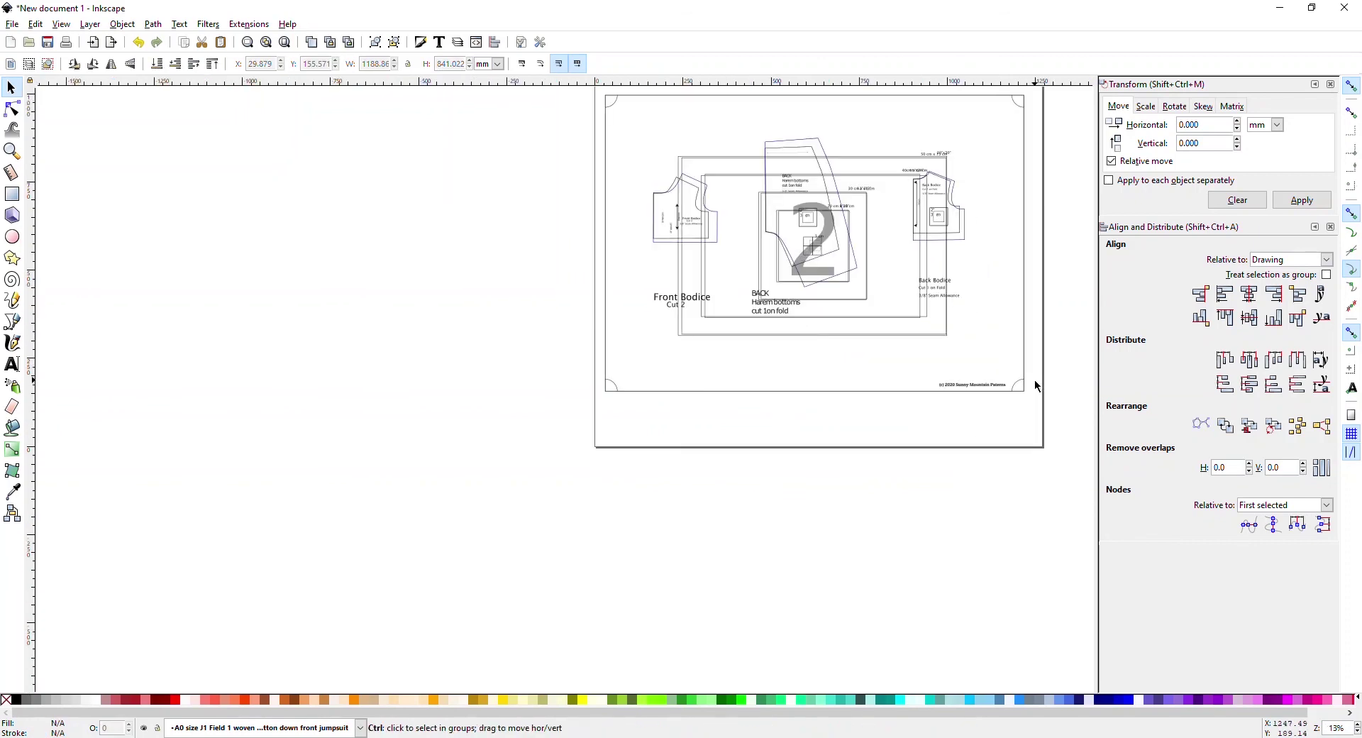
pyautogui.scroll(3, 1033, 379)
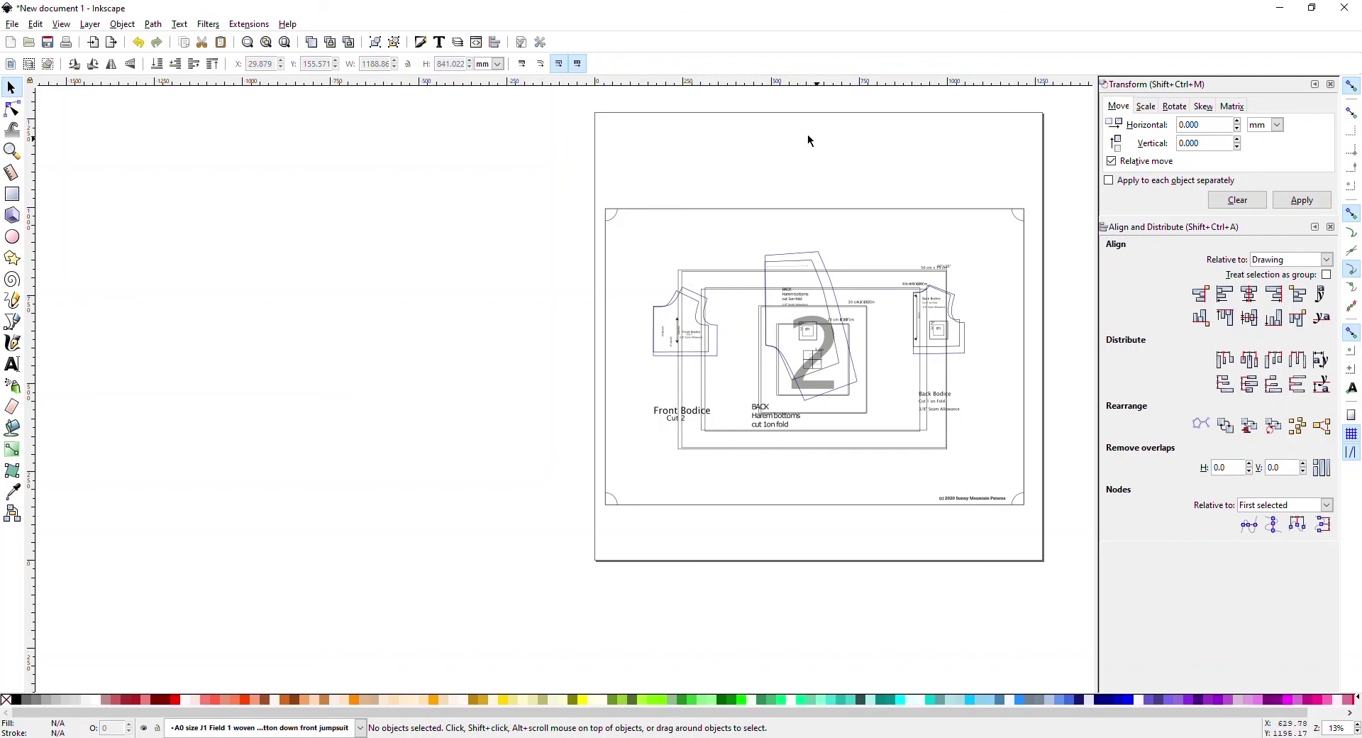
pyautogui.click(667, 213)
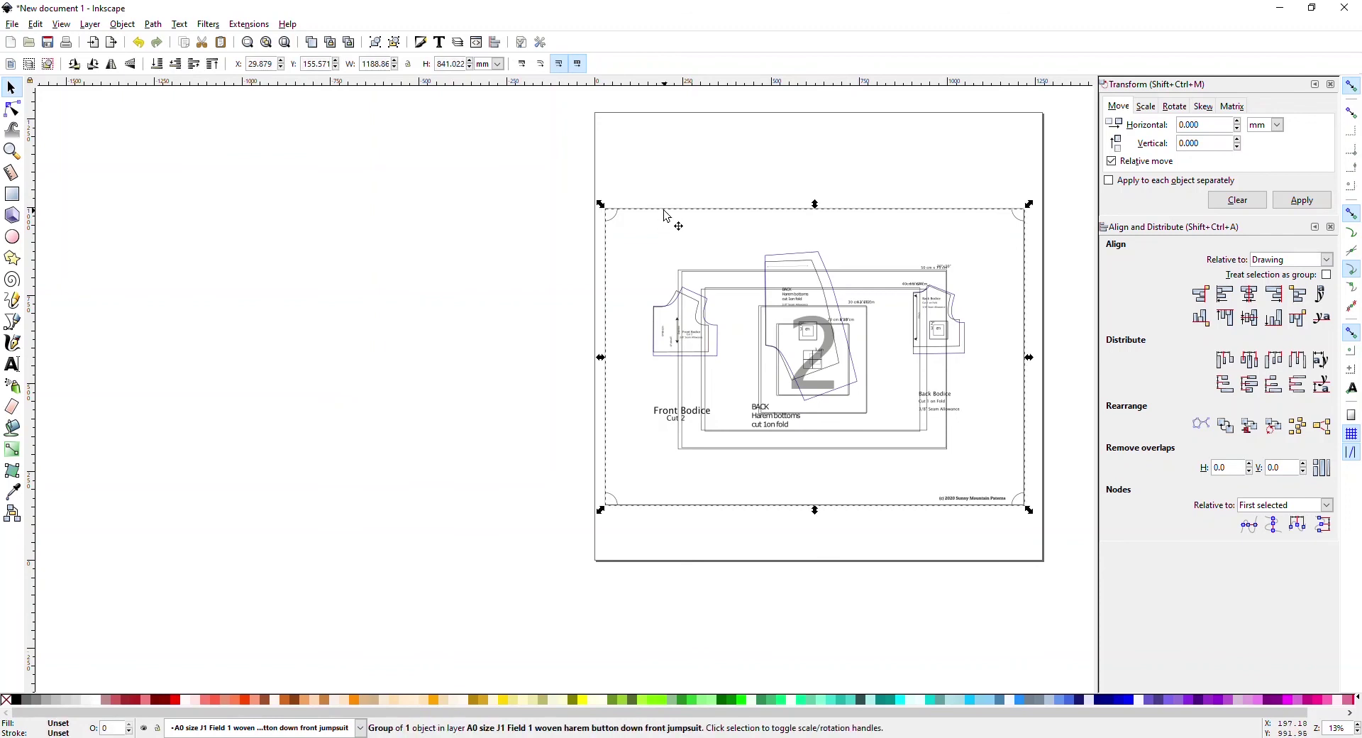
pyautogui.press('Escape')
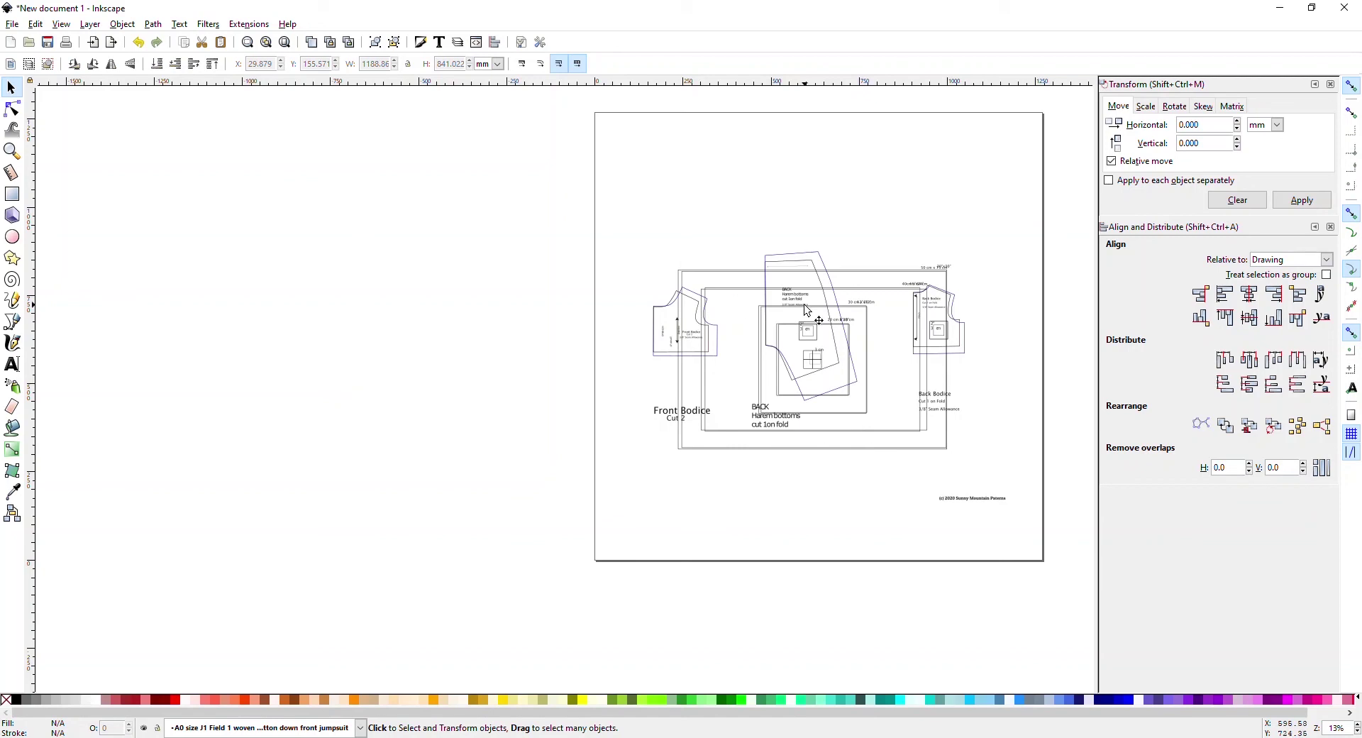
# - Set up Save As with type Portable Document Format (*.pdf) and file name 'tester A0 conversion'
pyautogui.click(12, 23)
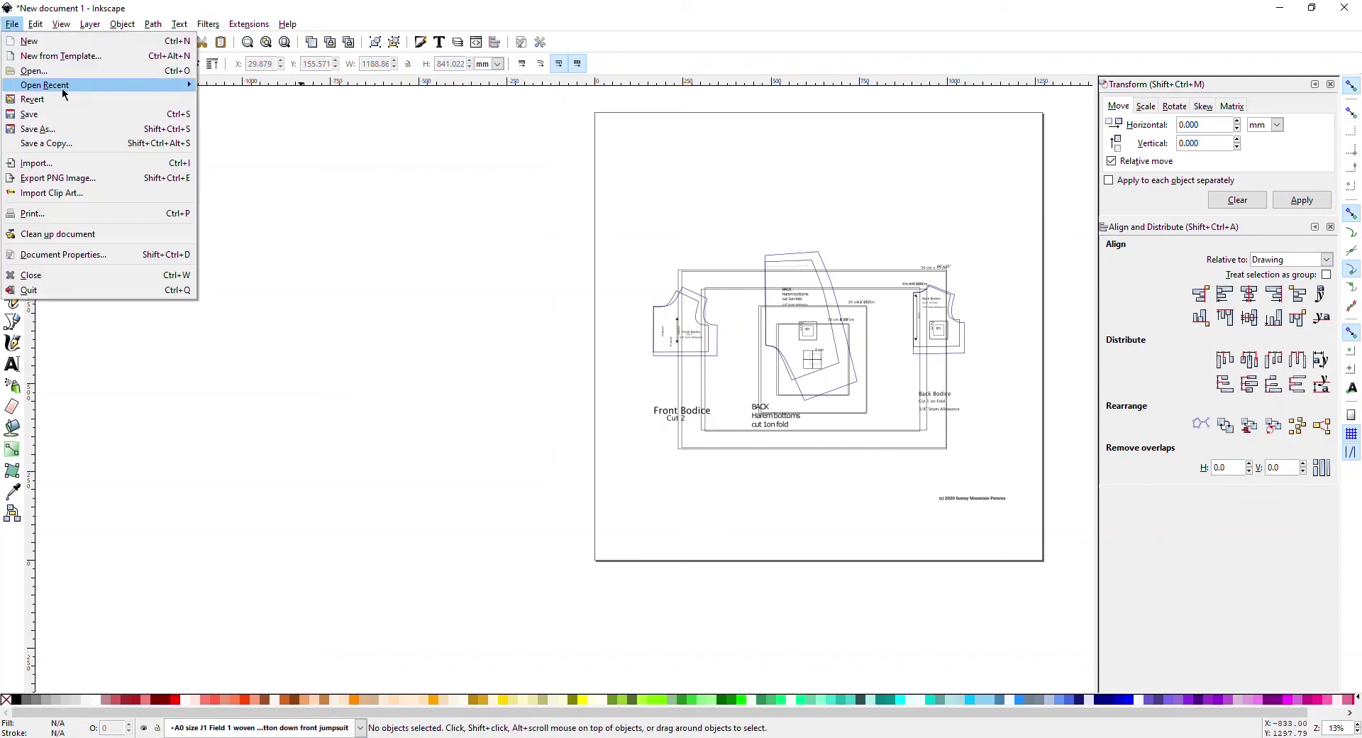
pyautogui.click(73, 132)
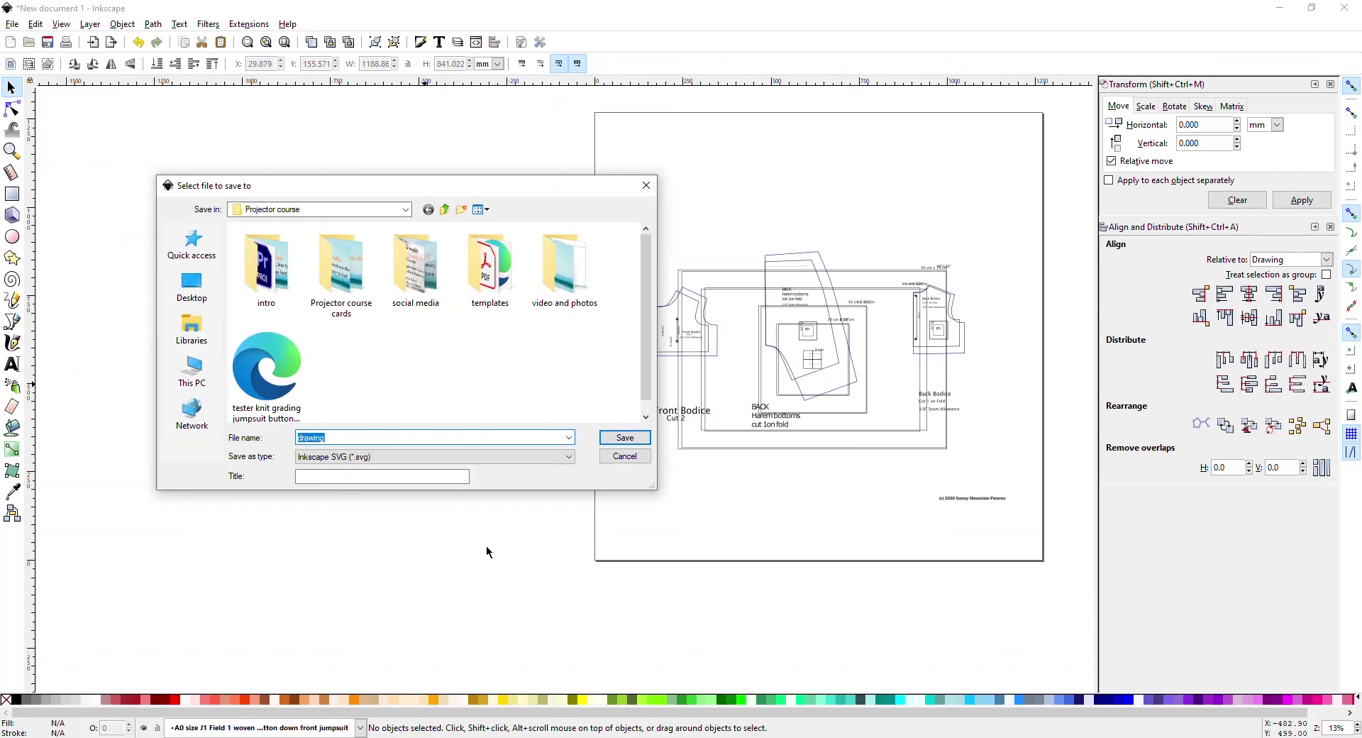
pyautogui.click(469, 456)
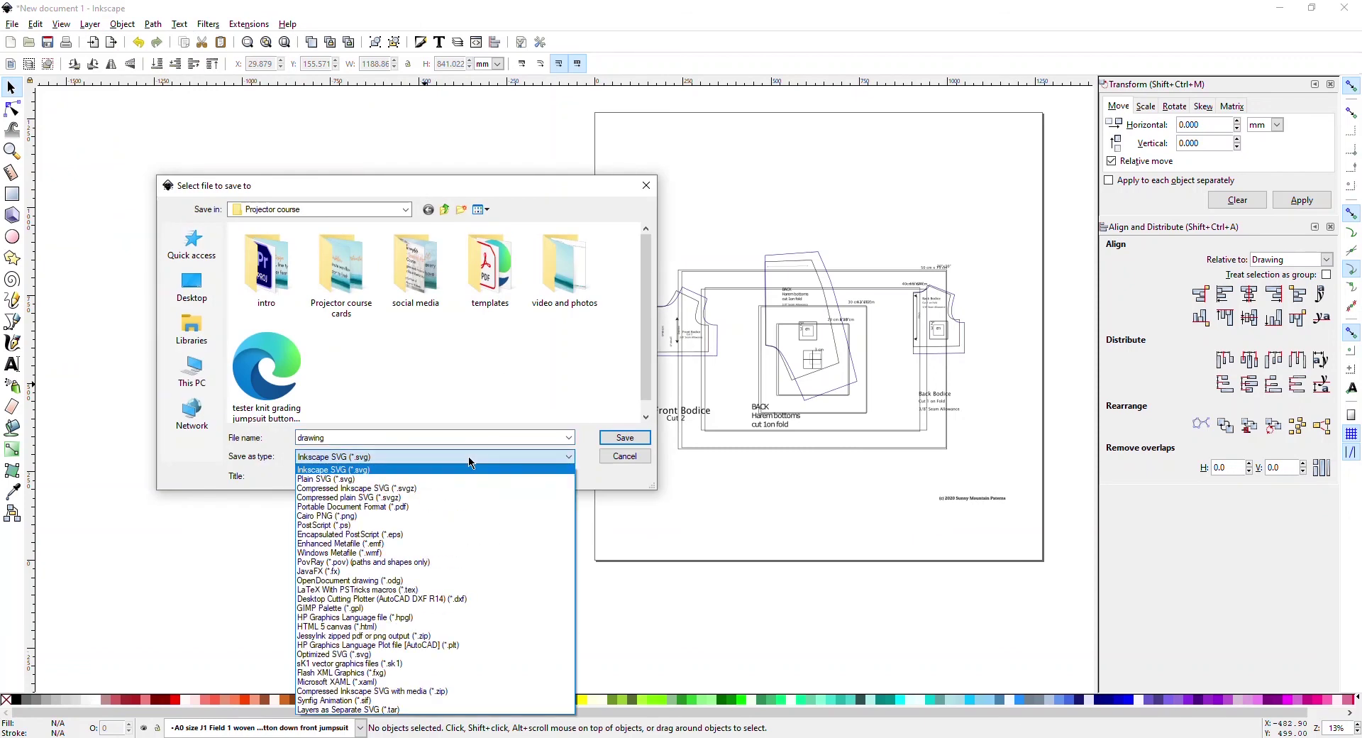
pyautogui.click(401, 506)
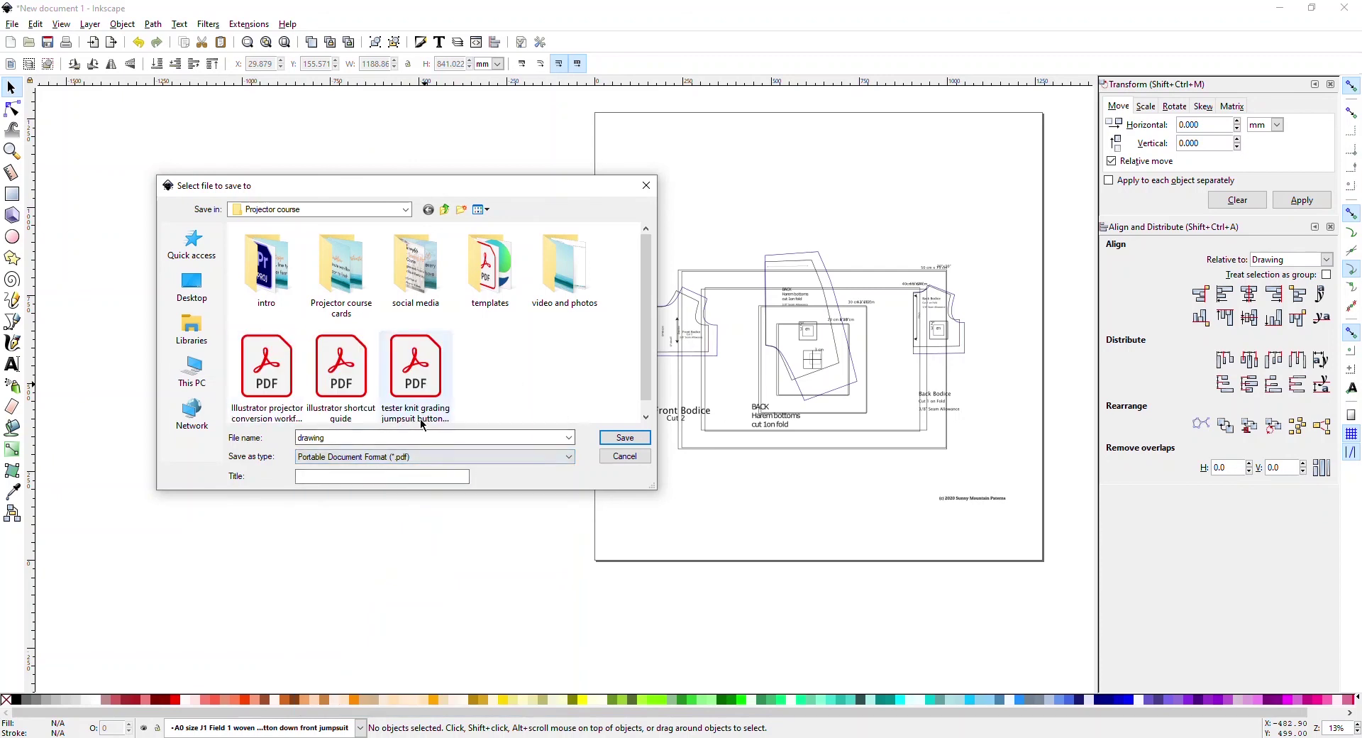
pyautogui.doubleClick(370, 435)
pyautogui.write('tester A0 conversion')
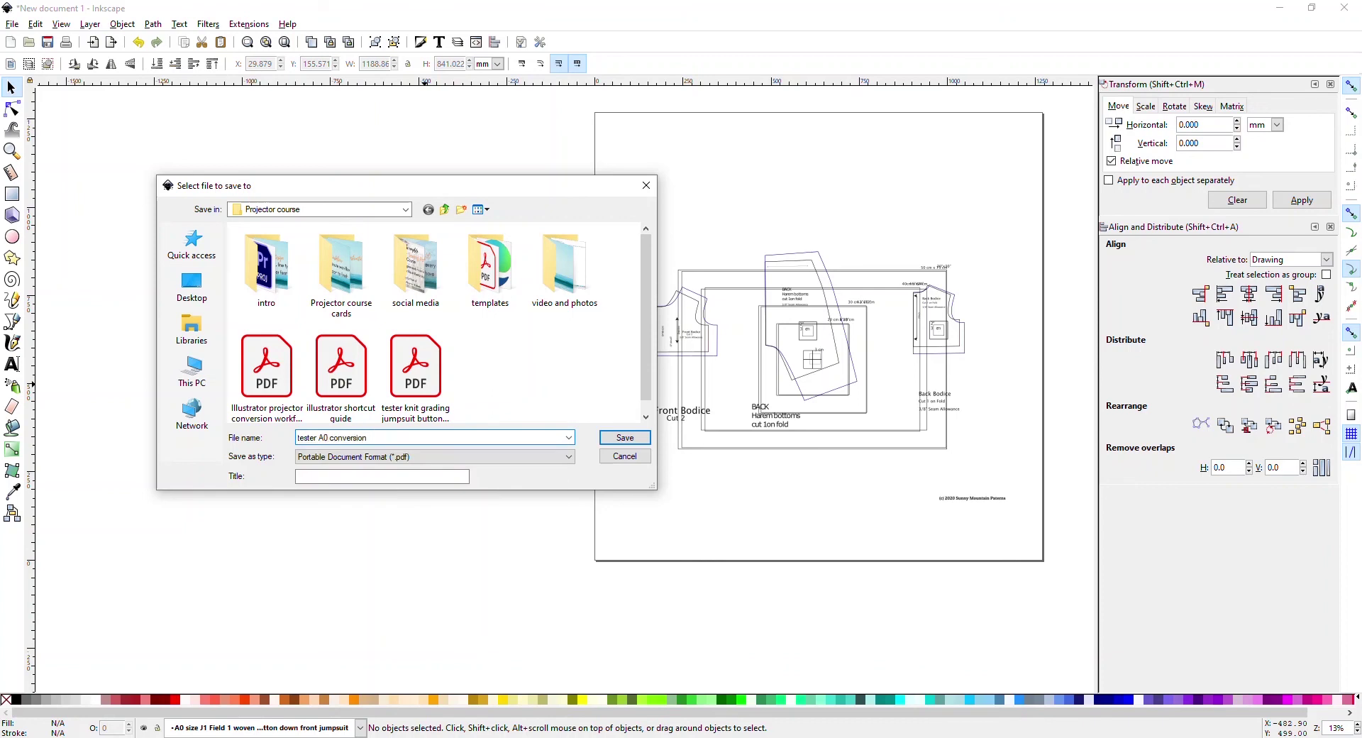
# - Save 'tester A0 conversion.pdf', accepting the default PDF options (PDF 1.5, embedded fonts)
pyautogui.click(626, 438)
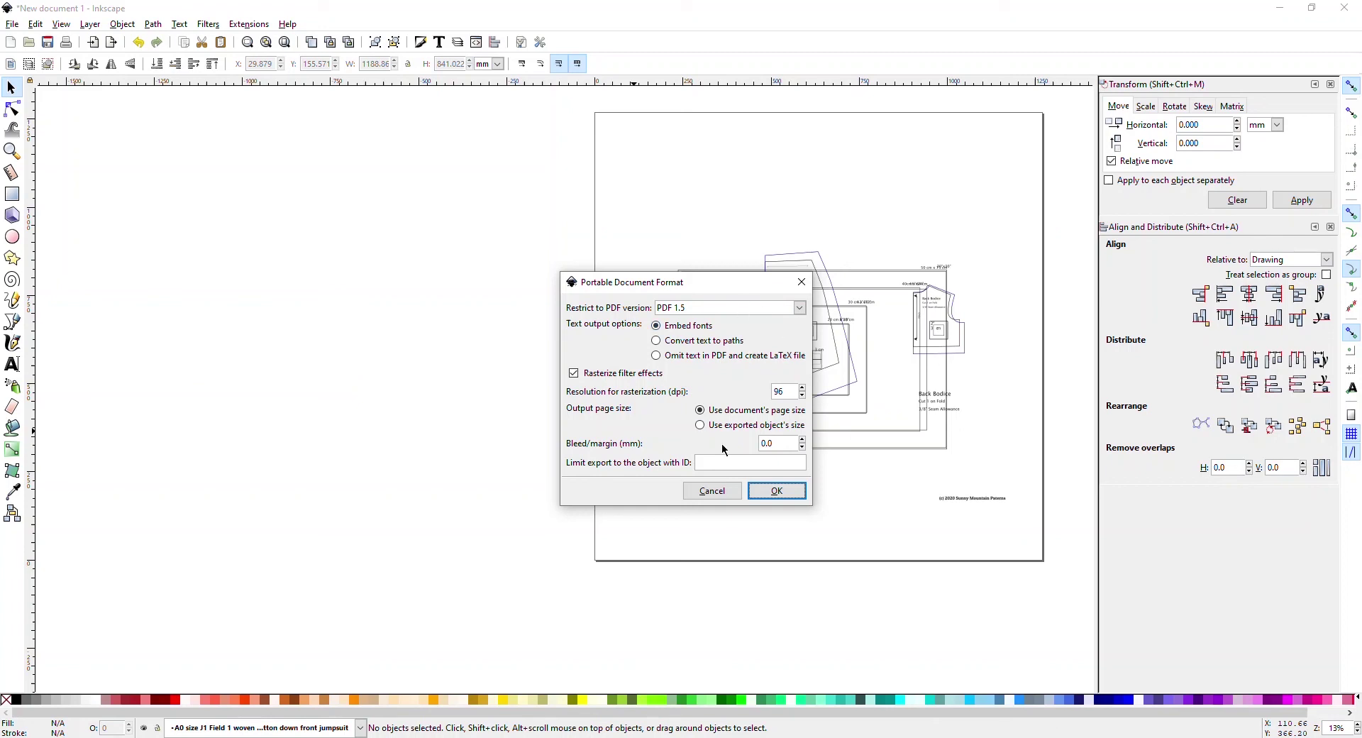
pyautogui.click(777, 491)
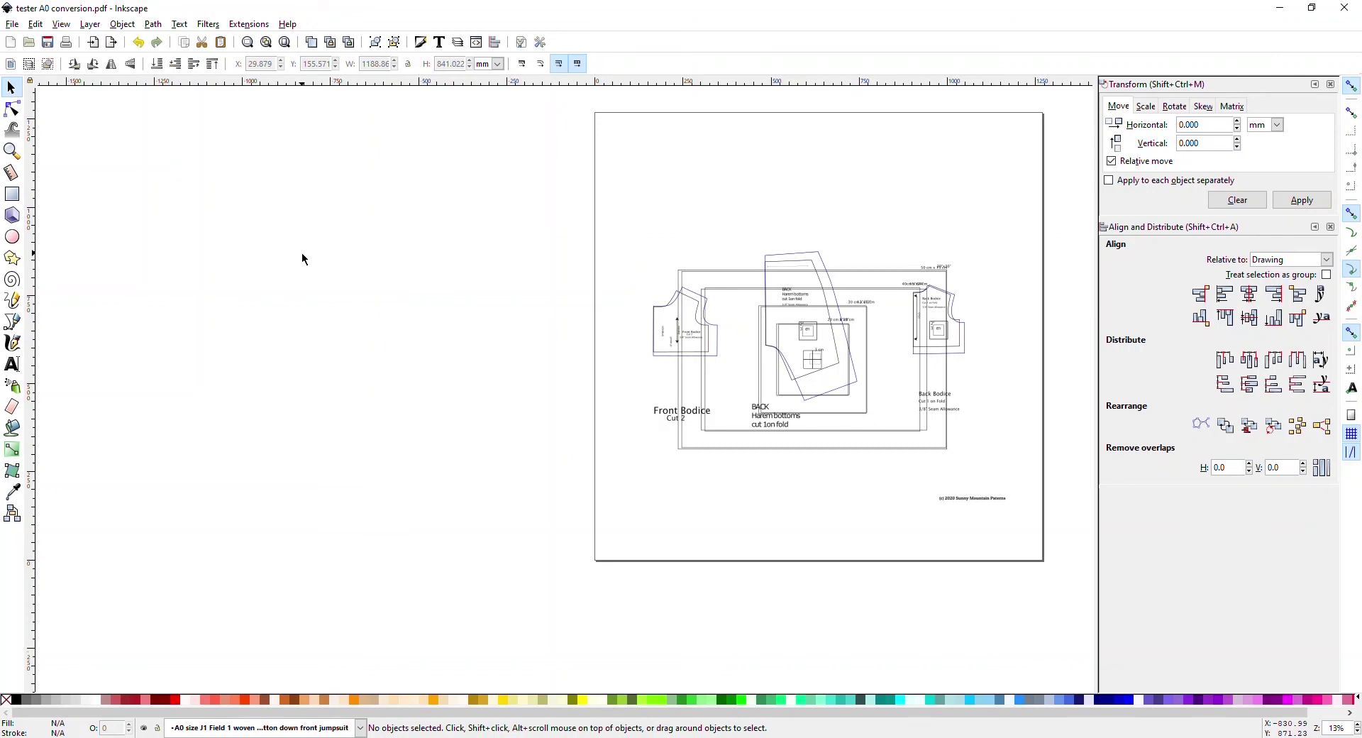